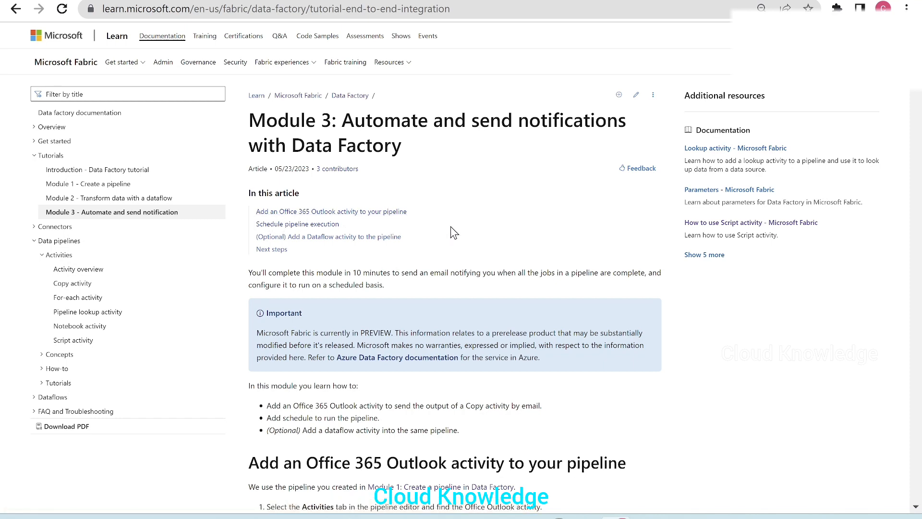
Step: Switch from the tutorial page to the whiteboard and clear all of its existing drawing
scroll(474, 287, "down", 9)
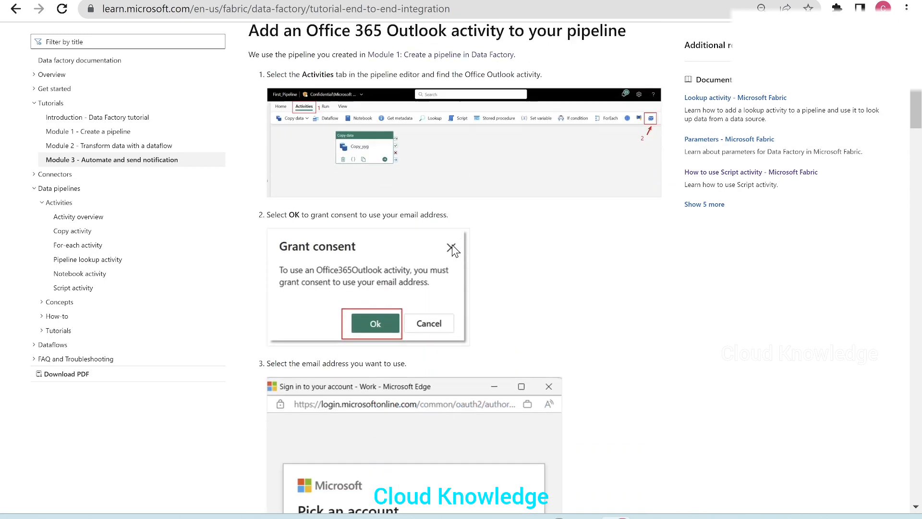
scroll(499, 407, "up", 1)
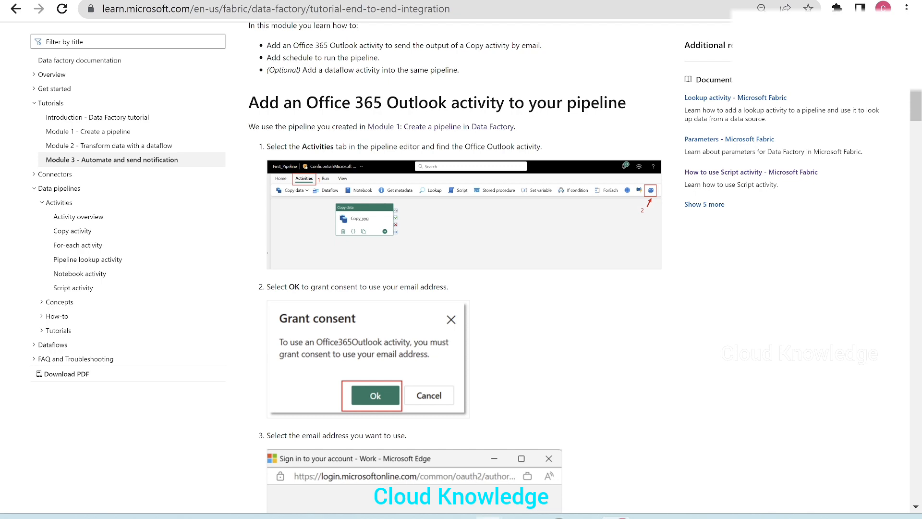
mouse_move(489, 517)
left_click(483, 460)
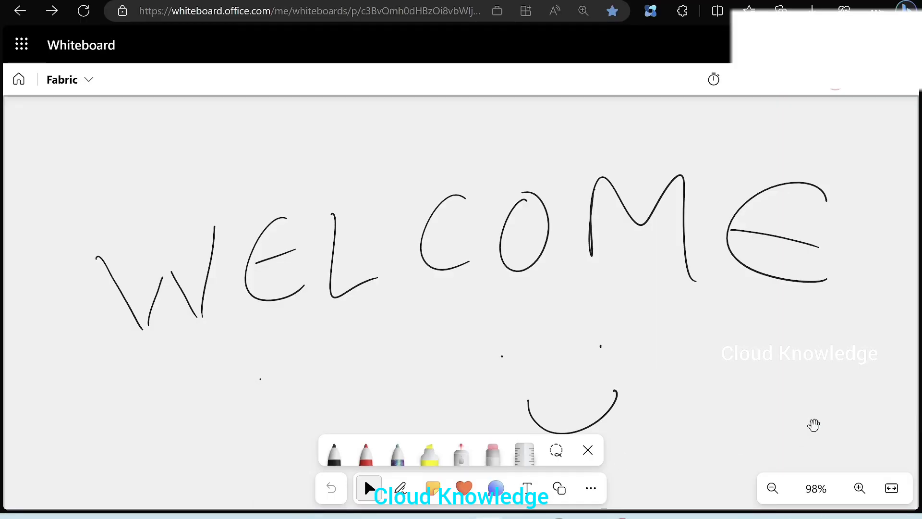
key("ctrl+a")
key("Delete")
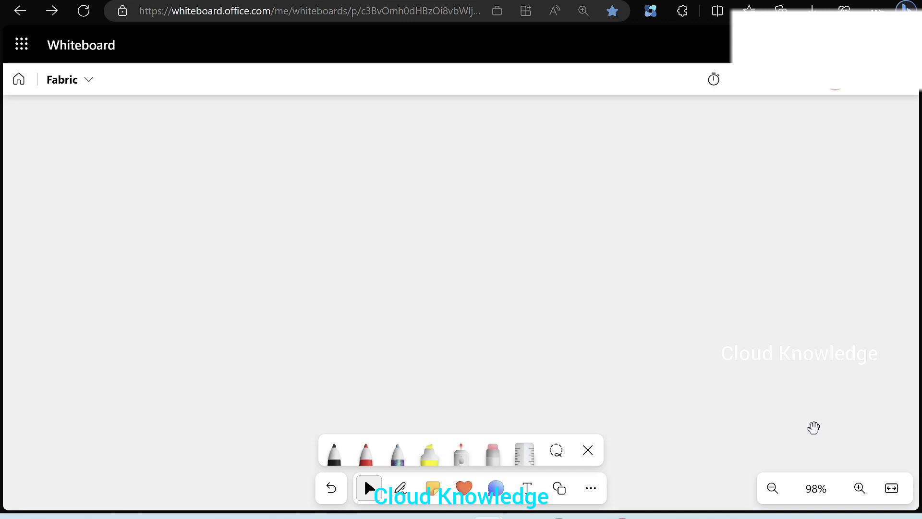
Step: Handwrite the heading 'M Fabric' with an underline in the board's top-left corner
mouse_move(32, 159)
left_mouse_down()
mouse_move(43, 185)
mouse_move(98, 124)
left_mouse_up()
mouse_move(72, 144)
left_mouse_down()
mouse_move(89, 177)
mouse_move(90, 154)
left_mouse_up()
mouse_move(104, 145)
left_mouse_down()
mouse_move(120, 163)
mouse_move(137, 144)
left_mouse_up()
left_click_drag(129, 155, 191, 126)
left_click(144, 109)
left_click_drag(36, 206, 240, 117)
left_click(192, 154)
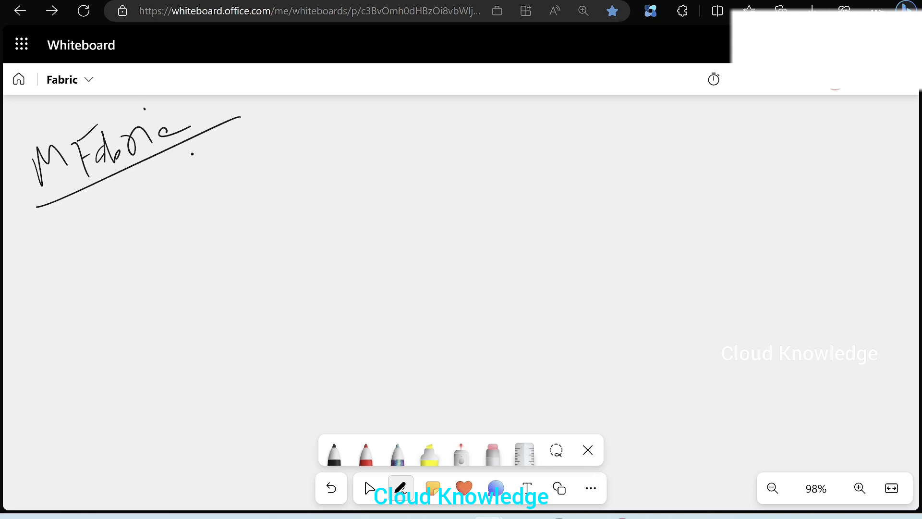
Step: Write 'Pipeline' below the heading and draw a box labelled 'Copy' with connector lines beneath it
left_click(370, 488)
mouse_move(50, 222)
left_mouse_down()
mouse_move(76, 246)
mouse_move(154, 194)
mouse_move(219, 167)
left_mouse_up()
left_click(145, 179)
left_click_drag(236, 154, 257, 139)
mouse_move(99, 284)
left_mouse_down()
mouse_move(116, 310)
mouse_move(136, 281)
mouse_move(153, 278)
mouse_move(215, 304)
left_mouse_up()
left_click_drag(236, 235, 214, 304)
mouse_move(51, 305)
left_mouse_down()
mouse_move(207, 340)
mouse_move(38, 284)
left_mouse_up()
left_click_drag(165, 335, 138, 436)
left_click_drag(169, 326, 304, 364)
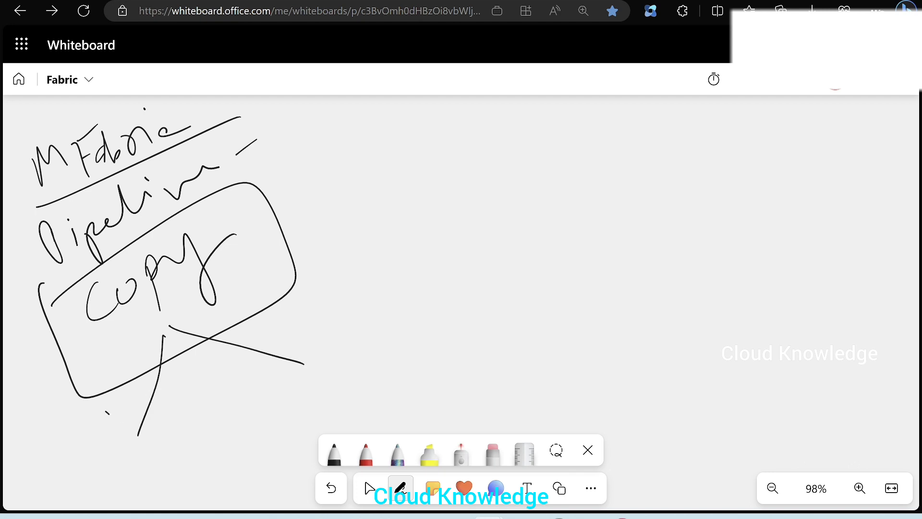
Step: Label the Copy box's source as 'Azure SQL DB' and its sink as 'Lakehouse'
left_click_drag(109, 413, 89, 456)
left_click_drag(284, 312, 278, 346)
mouse_move(300, 317)
left_mouse_down()
mouse_move(303, 331)
mouse_move(346, 283)
mouse_move(367, 294)
left_mouse_up()
mouse_move(131, 424)
left_mouse_down()
mouse_move(125, 438)
mouse_move(201, 379)
left_mouse_up()
mouse_move(131, 449)
left_mouse_down()
mouse_move(144, 465)
mouse_move(154, 449)
left_mouse_up()
left_click(165, 469)
mouse_move(160, 504)
left_mouse_down()
mouse_move(187, 485)
mouse_move(195, 454)
mouse_move(284, 401)
left_mouse_up()
left_click(287, 393)
mouse_move(234, 464)
left_mouse_down()
mouse_move(214, 489)
mouse_move(259, 481)
mouse_move(312, 392)
mouse_move(311, 426)
left_mouse_up()
left_click_drag(334, 319, 368, 340)
mouse_move(346, 339)
left_mouse_down()
mouse_move(365, 321)
mouse_move(367, 342)
left_mouse_up()
mouse_move(364, 355)
left_mouse_down()
mouse_move(379, 391)
mouse_move(449, 303)
mouse_move(471, 300)
mouse_move(534, 254)
left_mouse_up()
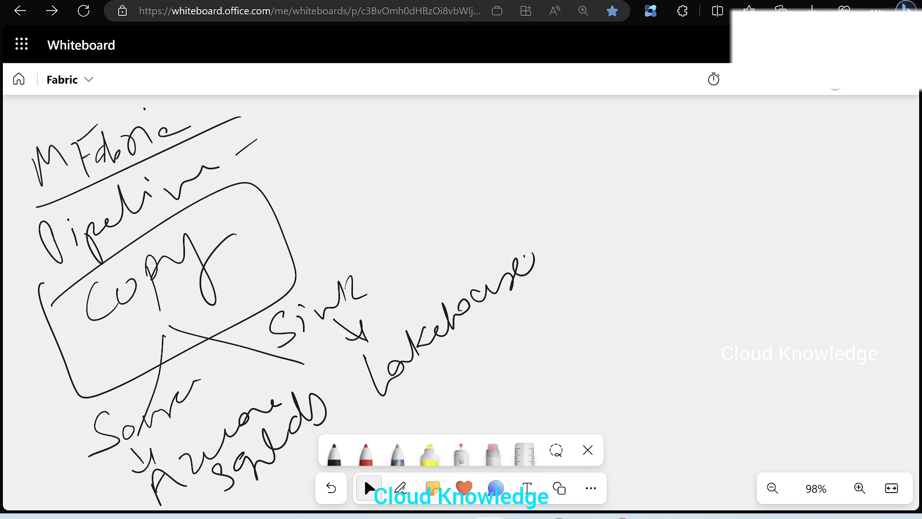
Step: Circle 'Azure SQL DB', draw an arrow from it towards Lakehouse, and underline Lakehouse
mouse_move(269, 372)
left_mouse_down()
mouse_move(154, 505)
mouse_move(202, 384)
mouse_move(289, 377)
left_mouse_up()
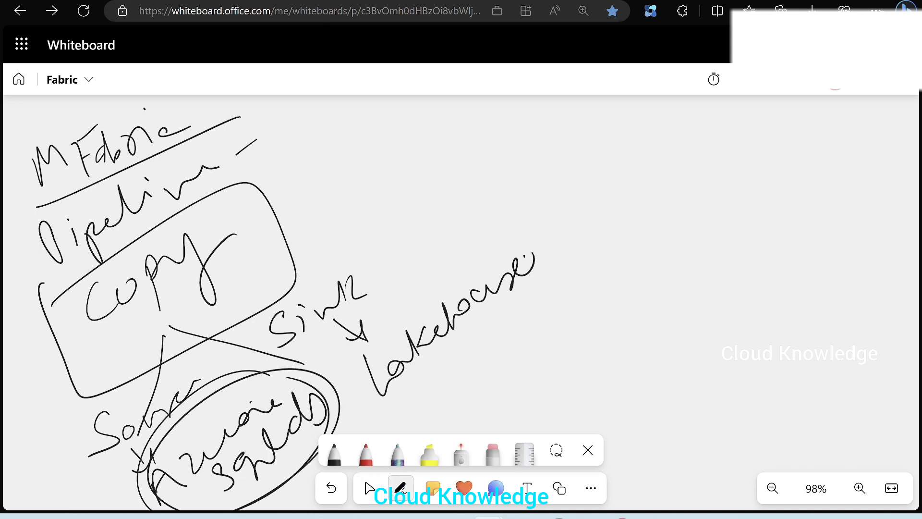
mouse_move(251, 402)
left_mouse_down()
mouse_move(318, 359)
mouse_move(328, 379)
mouse_move(343, 372)
left_mouse_up()
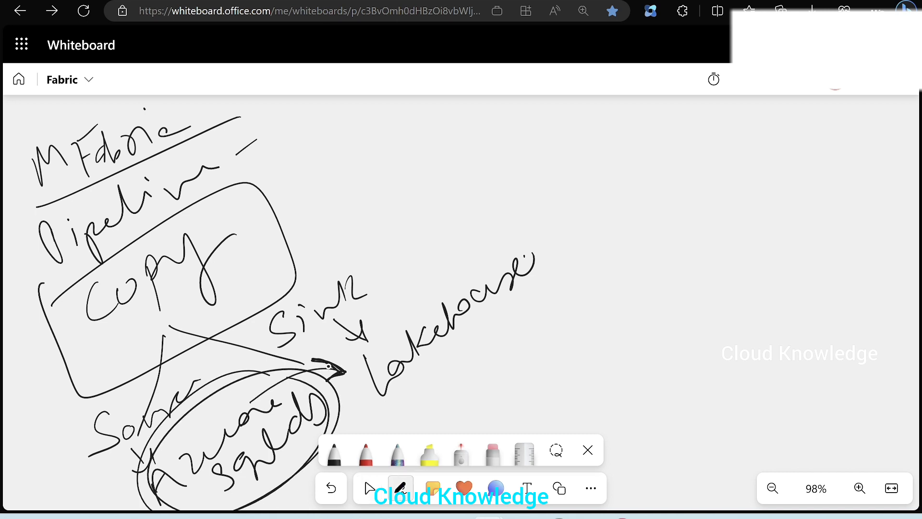
left_click_drag(389, 415, 554, 300)
left_click_drag(463, 369, 395, 421)
mouse_move(533, 315)
left_mouse_down()
mouse_move(388, 419)
mouse_move(487, 354)
left_mouse_up()
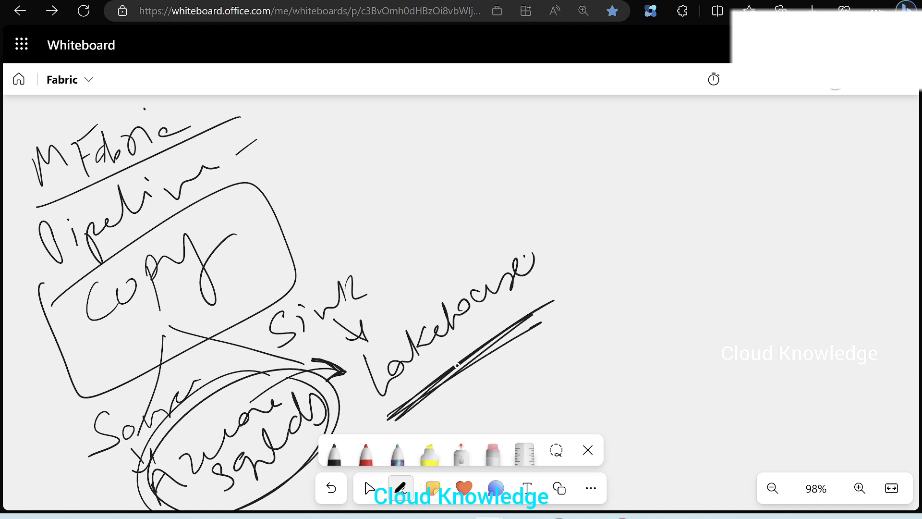
Step: Sketch Lakehouse branches to a circled 'Tables' label and a 'Files' label
mouse_move(462, 396)
left_mouse_down()
mouse_move(499, 344)
mouse_move(557, 358)
left_mouse_up()
mouse_move(527, 335)
left_mouse_down()
mouse_move(560, 353)
mouse_move(537, 368)
left_mouse_up()
mouse_move(453, 394)
left_mouse_down()
mouse_move(509, 374)
mouse_move(509, 414)
left_mouse_up()
mouse_move(510, 405)
left_mouse_down()
mouse_move(526, 387)
mouse_move(573, 381)
left_mouse_up()
mouse_move(571, 339)
left_mouse_down()
mouse_move(589, 326)
mouse_move(582, 373)
left_mouse_up()
mouse_move(587, 358)
left_mouse_down()
mouse_move(601, 338)
mouse_move(667, 333)
left_mouse_up()
left_click(600, 323)
mouse_move(540, 359)
left_mouse_down()
mouse_move(528, 427)
mouse_move(504, 360)
left_mouse_up()
left_click_drag(346, 406, 519, 411)
mouse_move(487, 403)
left_mouse_down()
mouse_move(509, 407)
mouse_move(502, 423)
left_mouse_up()
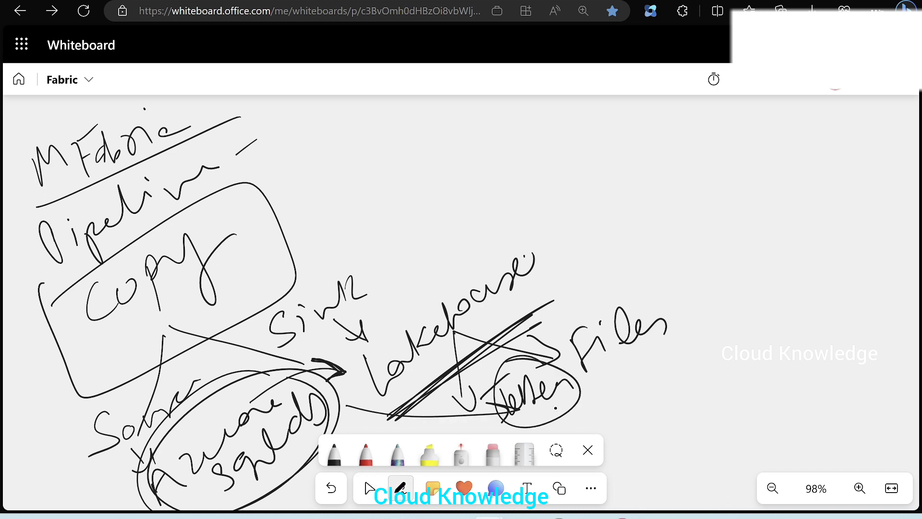
mouse_move(557, 403)
left_mouse_down()
mouse_move(623, 368)
mouse_move(552, 402)
left_mouse_up()
left_click_drag(552, 402, 620, 371)
left_click(369, 488)
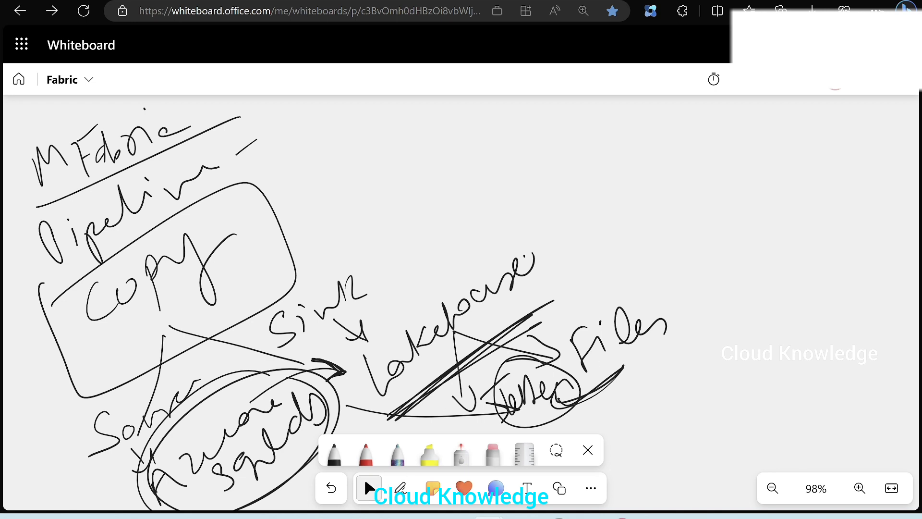
Step: Draw an 'Office 365 Outlook' box with an arrow leading to 'Notification Email' at the top of the board
left_click(400, 488)
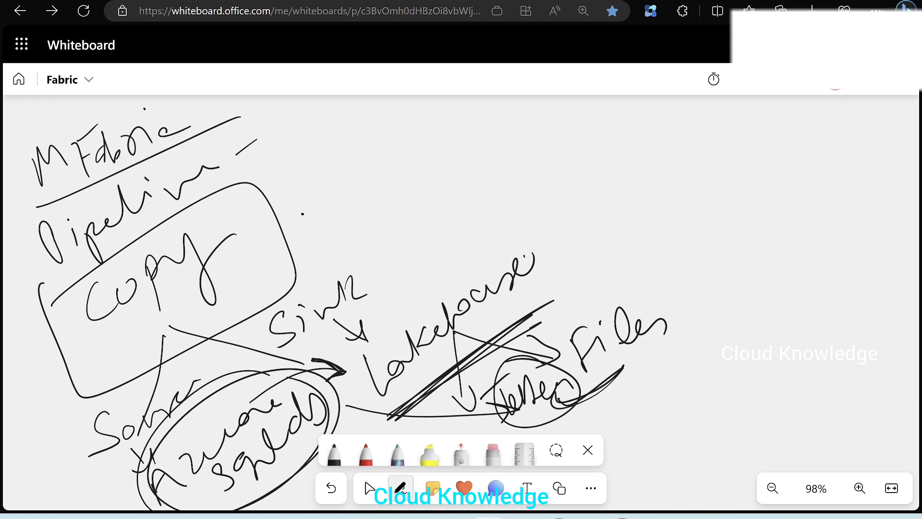
mouse_move(273, 229)
left_mouse_down()
mouse_move(344, 186)
mouse_move(326, 223)
left_mouse_up()
mouse_move(363, 127)
left_mouse_down()
mouse_move(391, 163)
mouse_move(409, 126)
mouse_move(461, 110)
left_mouse_up()
left_click_drag(422, 150, 434, 173)
left_click_drag(473, 123, 465, 150)
mouse_move(504, 113)
left_mouse_down()
mouse_move(513, 136)
mouse_move(515, 106)
left_mouse_up()
mouse_move(486, 170)
left_mouse_down()
mouse_move(479, 181)
mouse_move(613, 124)
mouse_move(691, 121)
left_mouse_up()
mouse_move(565, 101)
left_mouse_down()
mouse_move(583, 95)
mouse_move(581, 213)
mouse_move(533, 109)
left_mouse_up()
left_click_drag(659, 172, 734, 148)
mouse_move(712, 140)
left_mouse_down()
mouse_move(731, 184)
mouse_move(791, 135)
mouse_move(820, 166)
left_mouse_up()
left_click_drag(811, 144, 831, 142)
mouse_move(832, 147)
left_mouse_down()
mouse_move(838, 185)
mouse_move(867, 135)
mouse_move(914, 121)
left_mouse_up()
mouse_move(782, 193)
left_mouse_down()
mouse_move(780, 227)
mouse_move(858, 199)
left_mouse_up()
left_click_drag(877, 166, 890, 207)
left_click(898, 196)
left_click(796, 248)
left_click_drag(796, 244, 902, 197)
left_click(369, 488)
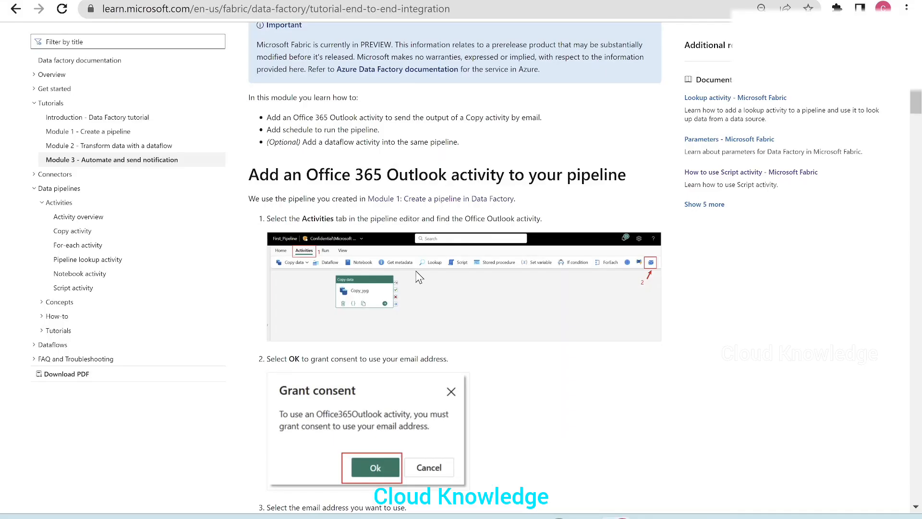
Step: Read the tutorial note stating that an enterprise email address is required
scroll(425, 270, "down", 10)
scroll(425, 270, "down", 2)
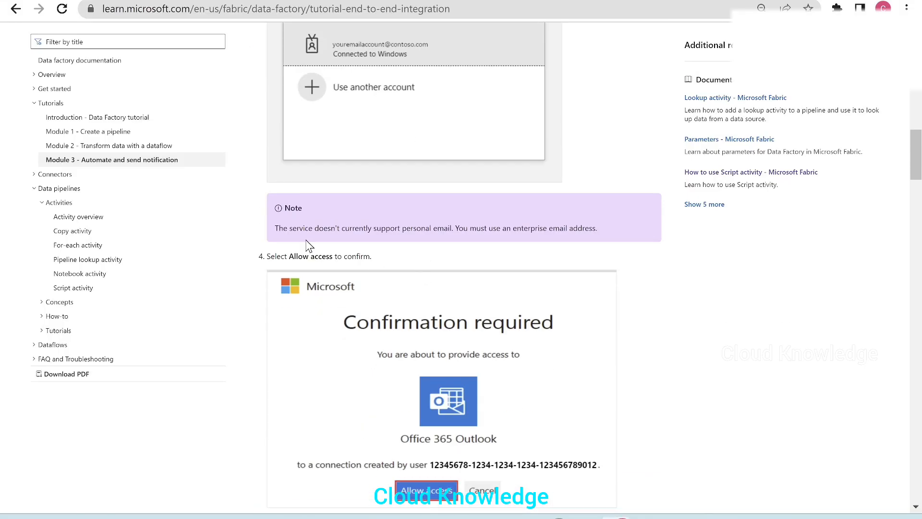
left_click_drag(278, 229, 456, 232)
left_click(490, 232)
left_click_drag(481, 229, 605, 233)
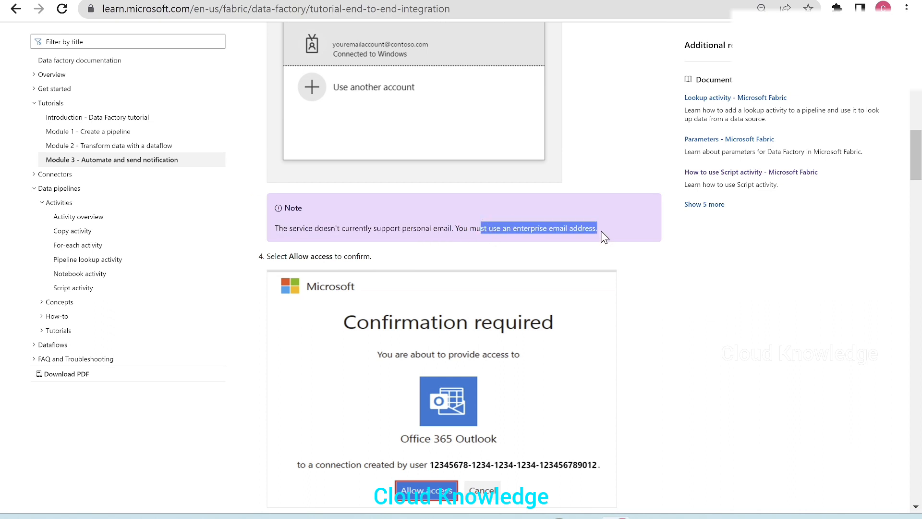
left_click(395, 231)
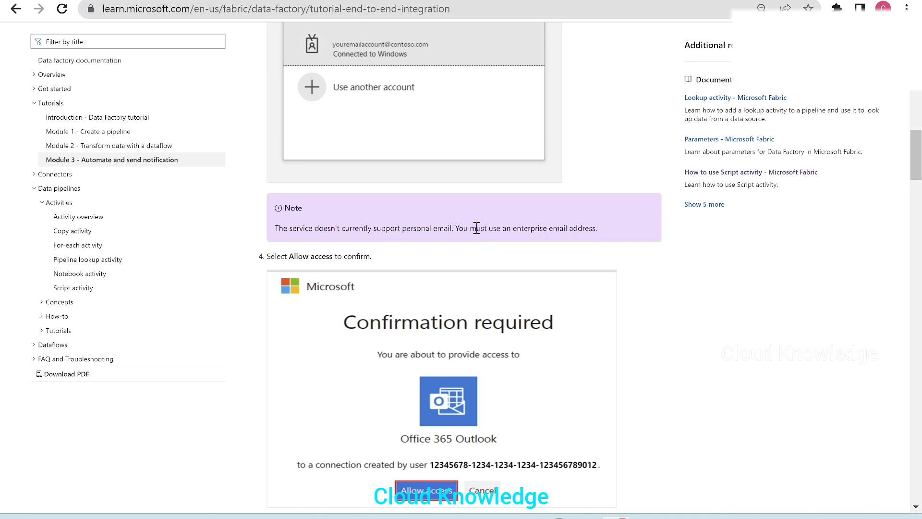
Step: Return to the whiteboard and draw an 'S' arrow from the Copy box to Office 365 plus a circled 'F'
key("alt+Tab")
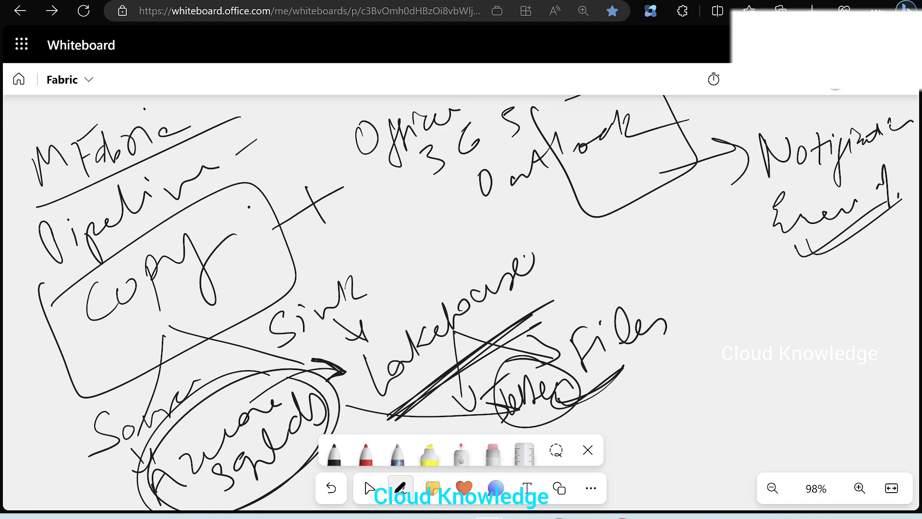
mouse_move(239, 216)
left_mouse_down()
mouse_move(273, 185)
mouse_move(373, 149)
mouse_move(360, 169)
left_mouse_up()
mouse_move(347, 152)
left_mouse_down()
mouse_move(368, 148)
mouse_move(366, 171)
left_mouse_up()
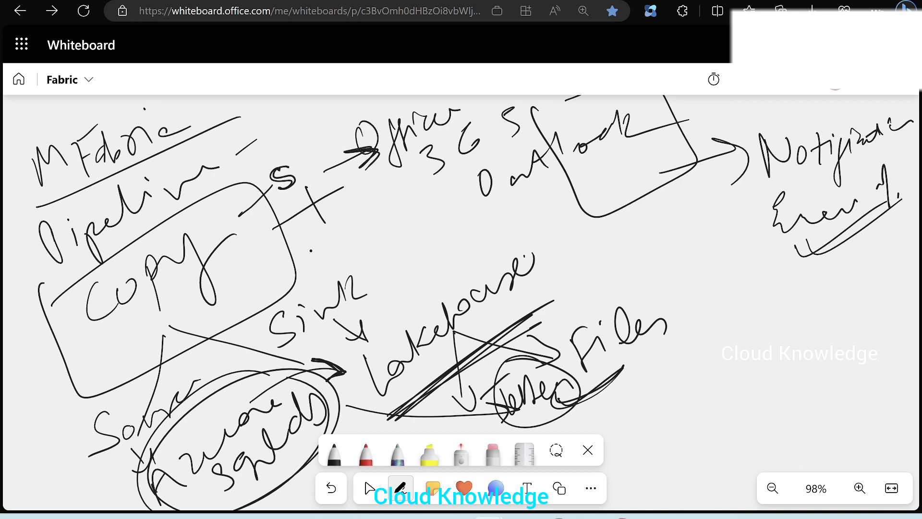
left_click_drag(303, 240, 323, 234)
left_click_drag(305, 241, 312, 268)
left_click_drag(302, 254, 334, 240)
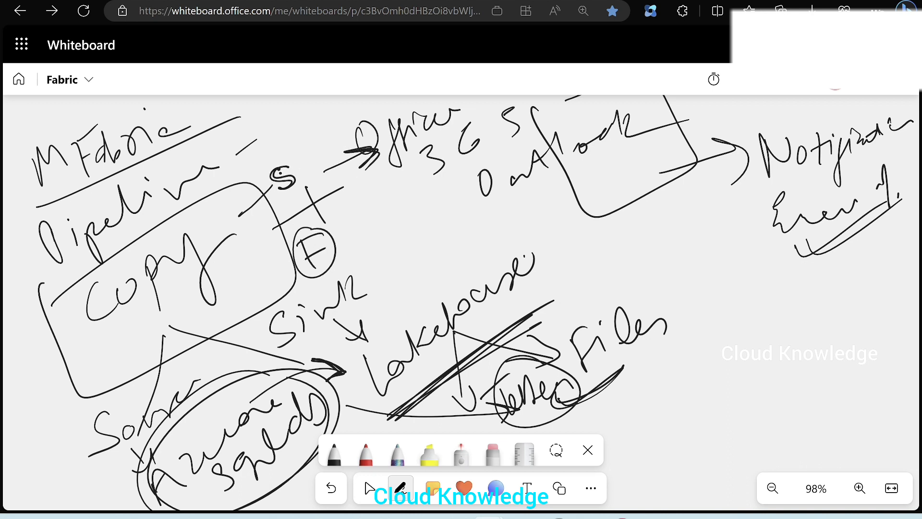
Step: Circle the 'S' and draw a failure arrow from 'F' pointing to another Outlook path
left_click_drag(288, 163, 300, 176)
left_click_drag(334, 248, 362, 238)
left_click_drag(365, 220, 367, 243)
mouse_move(400, 196)
left_mouse_down()
mouse_move(407, 207)
mouse_move(431, 198)
left_mouse_up()
left_click_drag(454, 181, 458, 181)
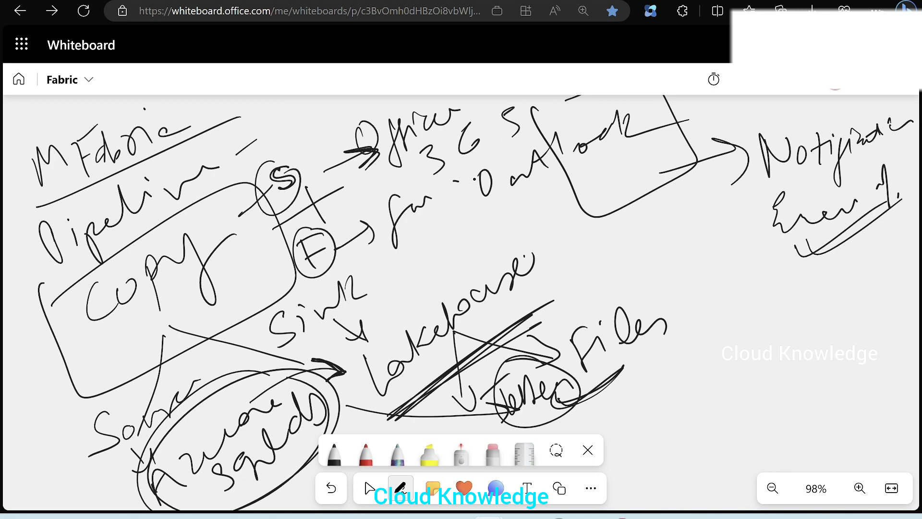
mouse_move(347, 139)
left_mouse_down()
mouse_move(446, 252)
mouse_move(425, 266)
left_mouse_up()
left_click(513, 233)
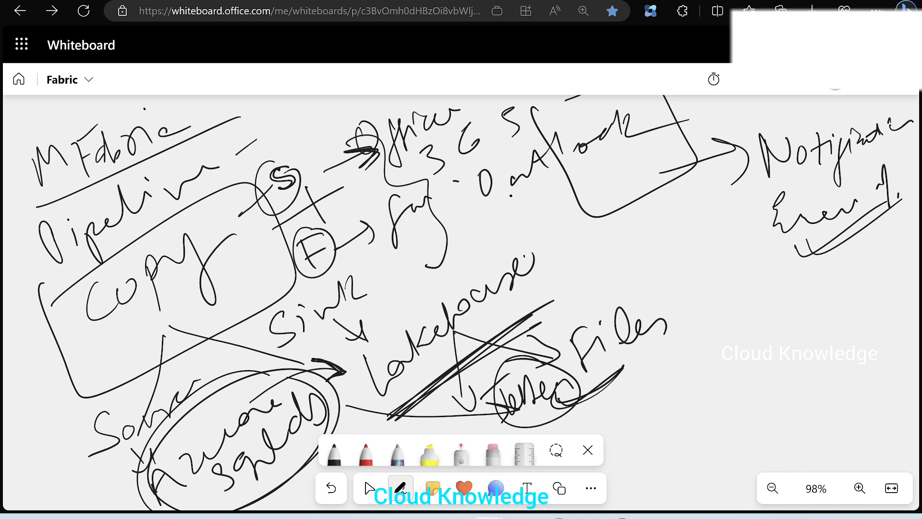
left_click(369, 487)
left_click(346, 1)
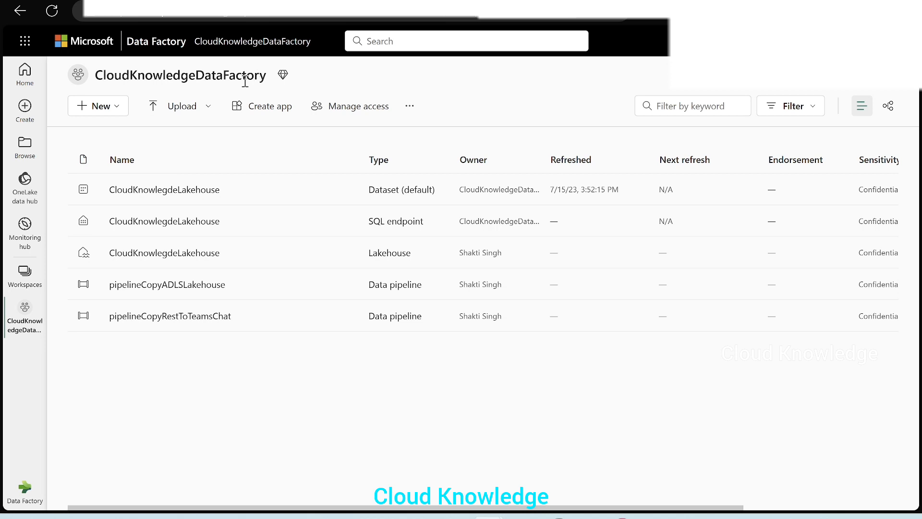
Step: Create a new data pipeline named pipelineCopySendEmail in the workspace
left_click(106, 115)
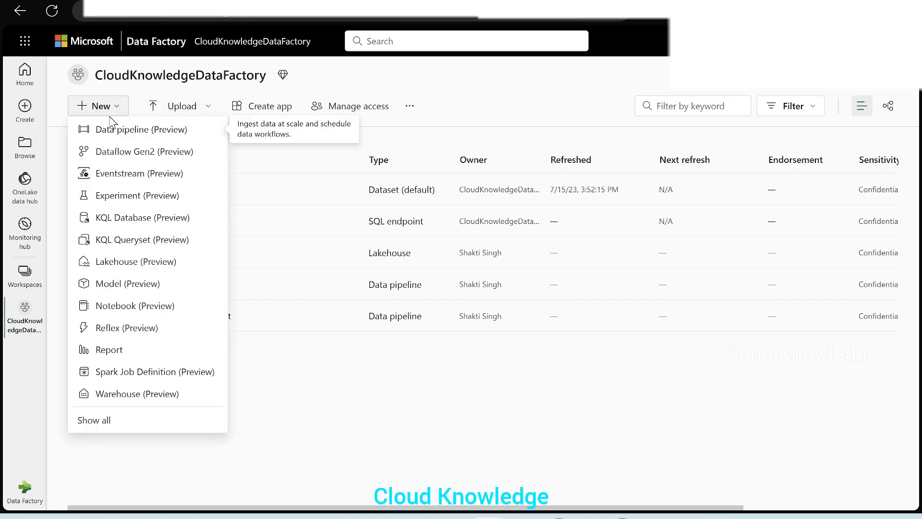
left_click(121, 139)
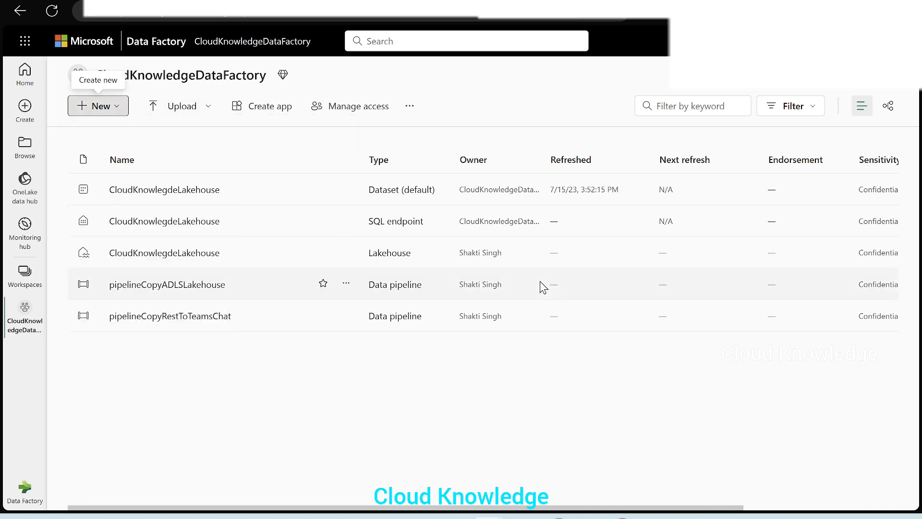
key("BackSpace")
type("Cp")
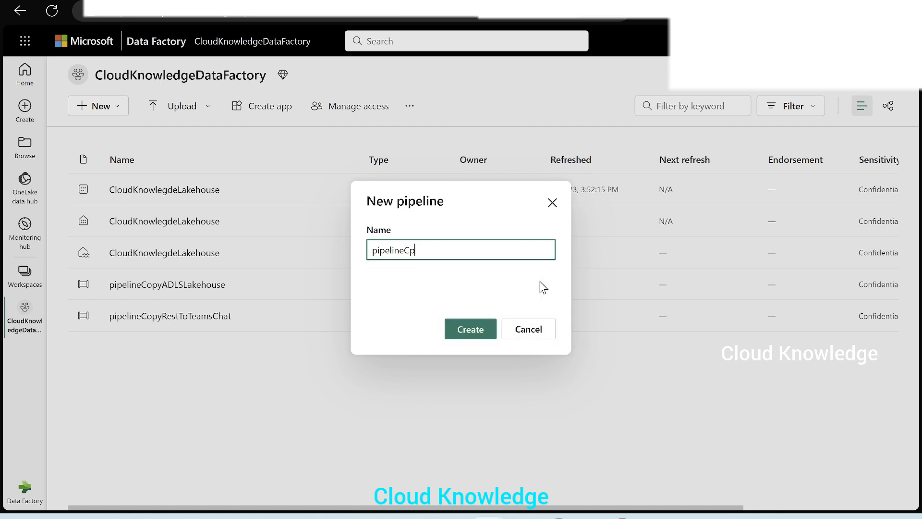
key("BackSpace")
type("opySendEmail")
left_click(457, 338)
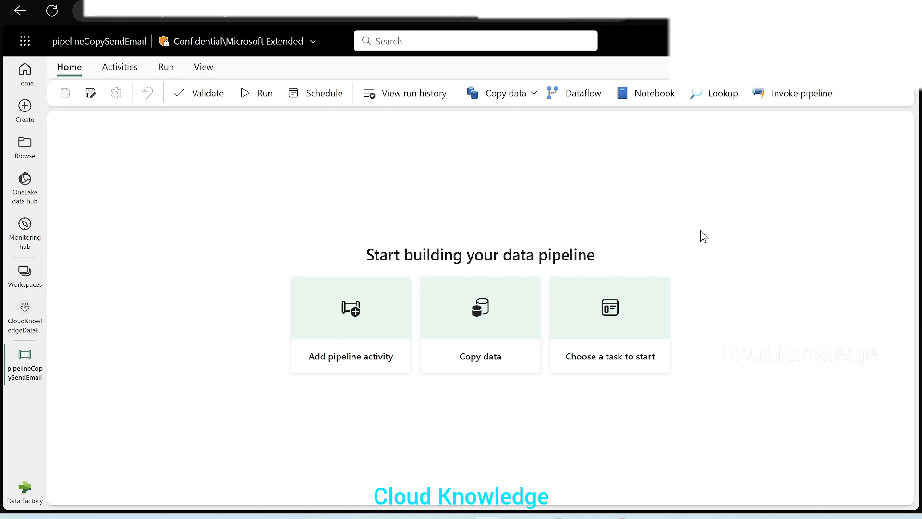
Step: Add a Copy data activity to the empty pipeline canvas and move it slightly right
left_click(353, 317)
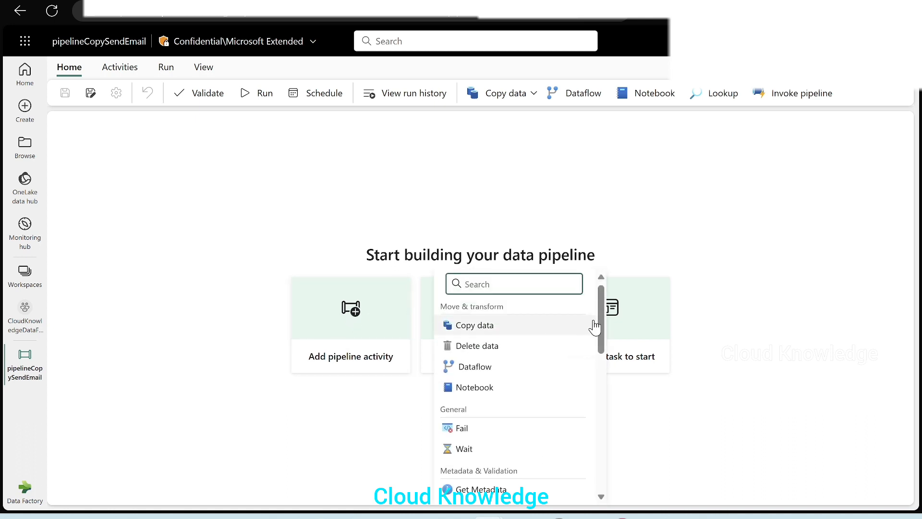
scroll(570, 413, "down", 10)
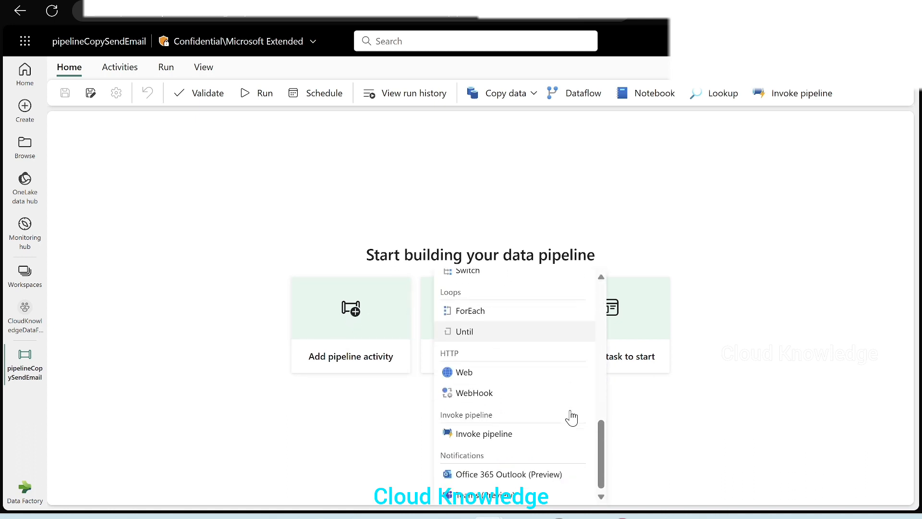
scroll(568, 461, "up", 10)
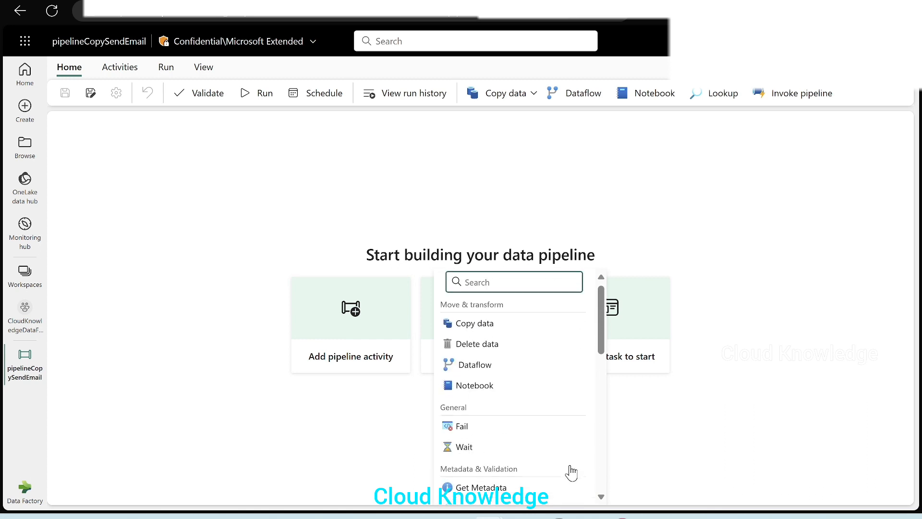
scroll(527, 384, "down", 5)
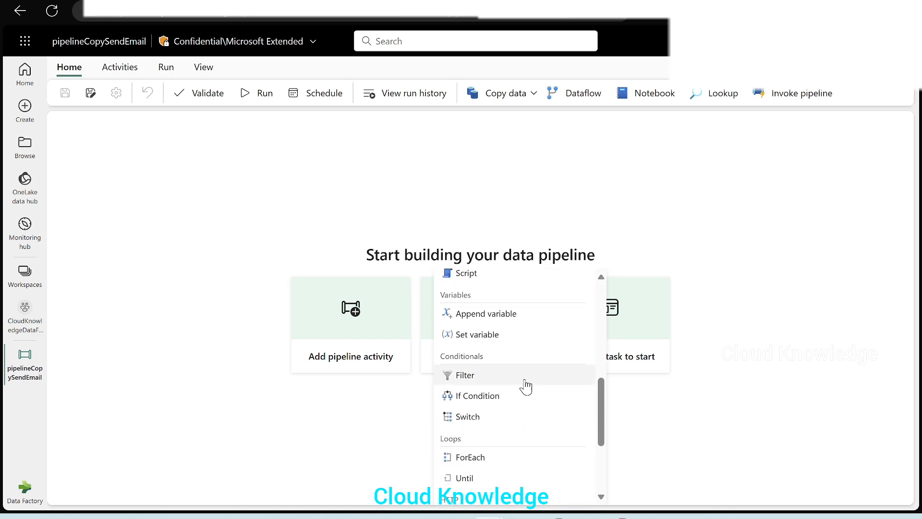
scroll(526, 386, "up", 5)
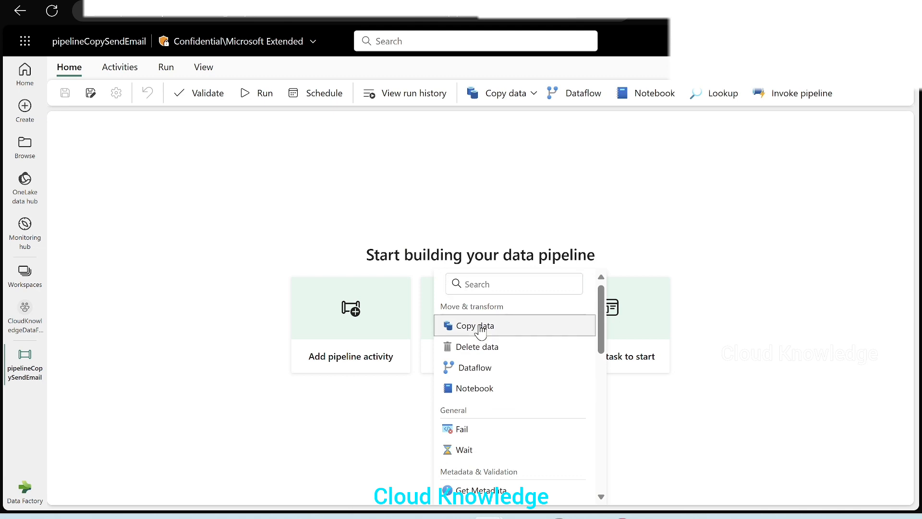
left_click(480, 326)
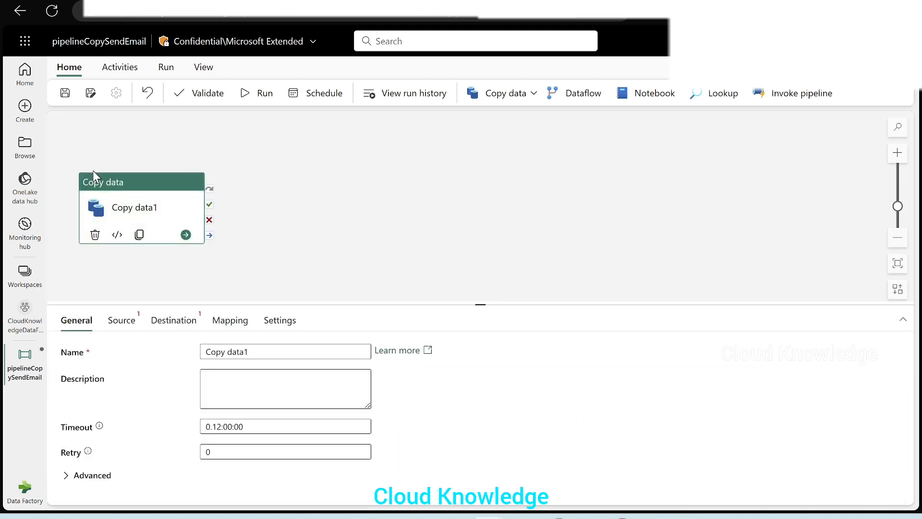
left_click_drag(96, 180, 162, 150)
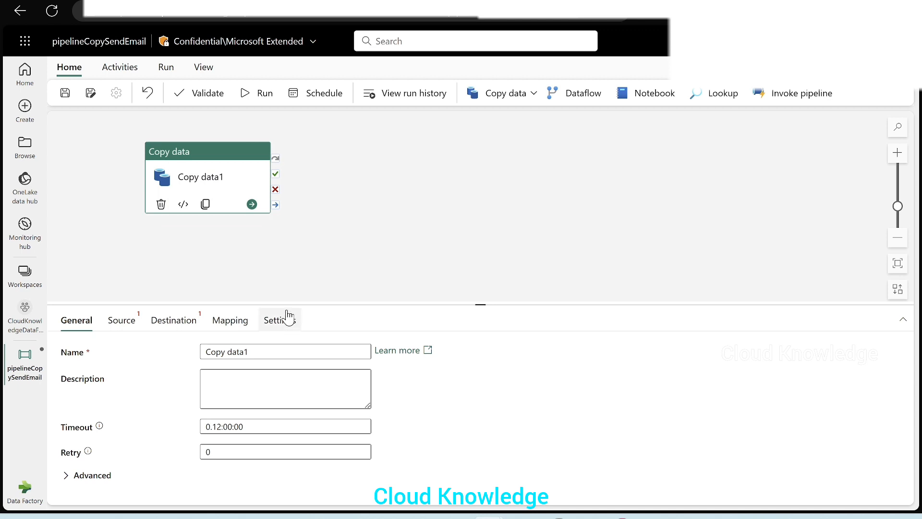
Step: Start a new external source connection for the Copy data activity using Azure SQL Database
left_click_drag(288, 303, 304, 250)
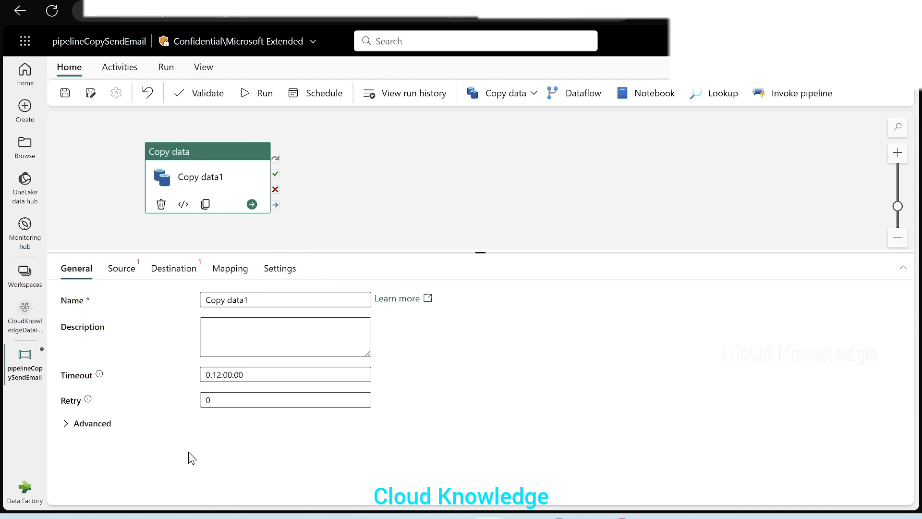
left_click(126, 272)
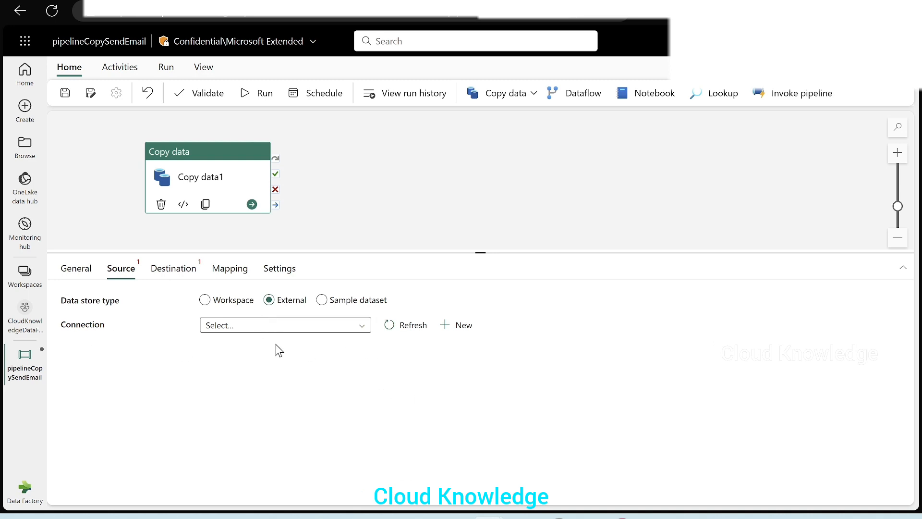
left_click(455, 326)
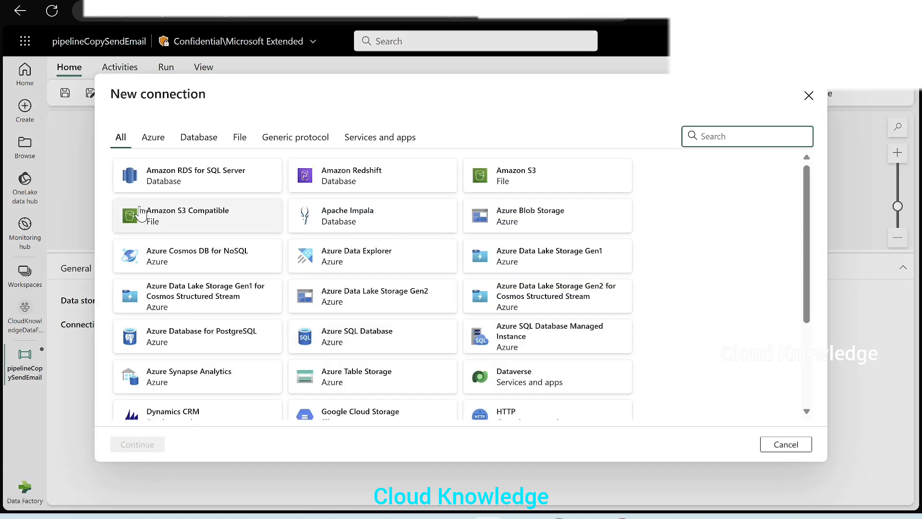
left_click(153, 140)
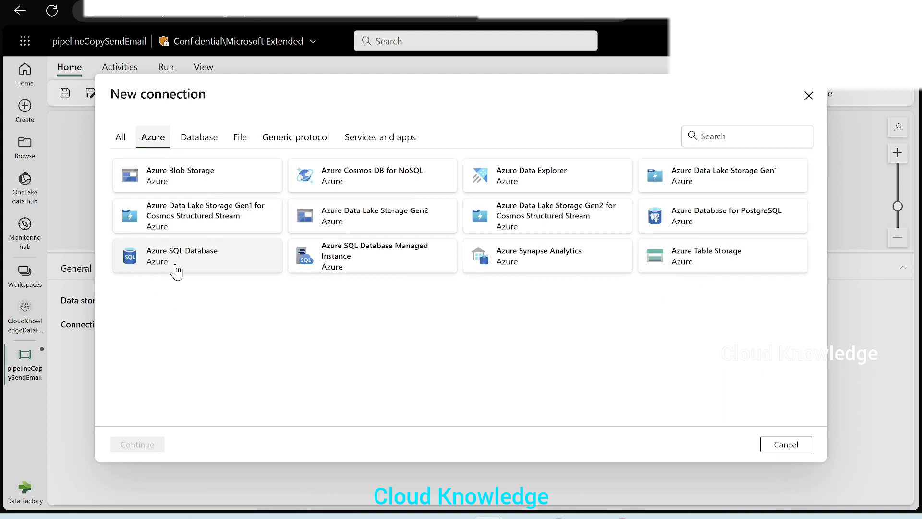
left_click(175, 269)
left_click(128, 445)
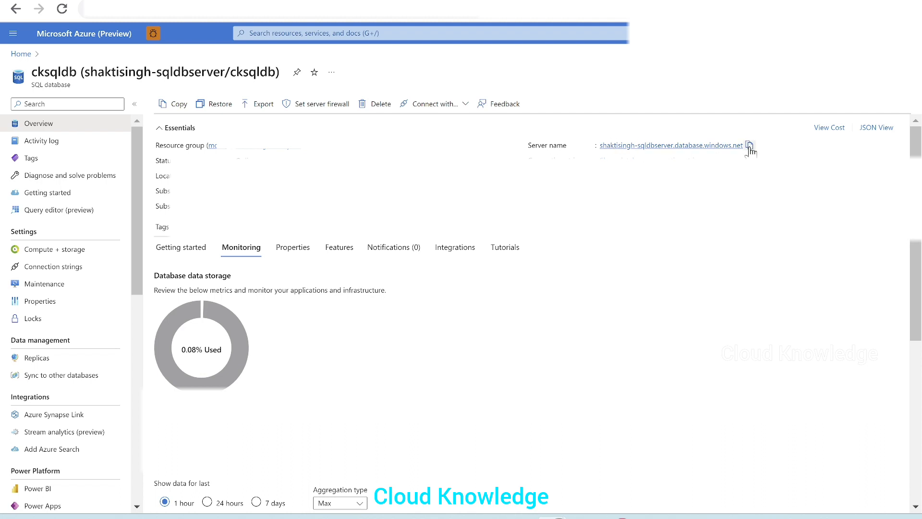
Step: Copy the server name from the Azure portal, paste it as the server, enter database cksqldb, and create the connection
left_click(749, 145)
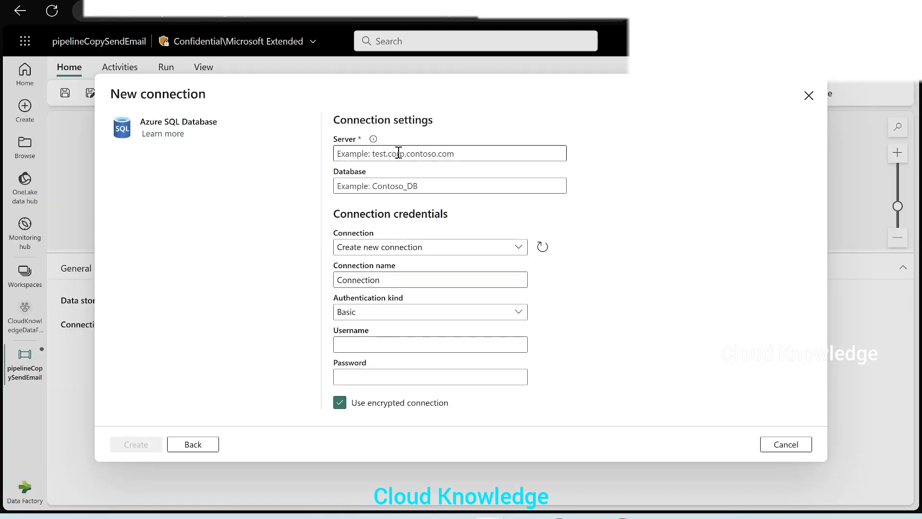
left_click(398, 153)
key("ctrl+v")
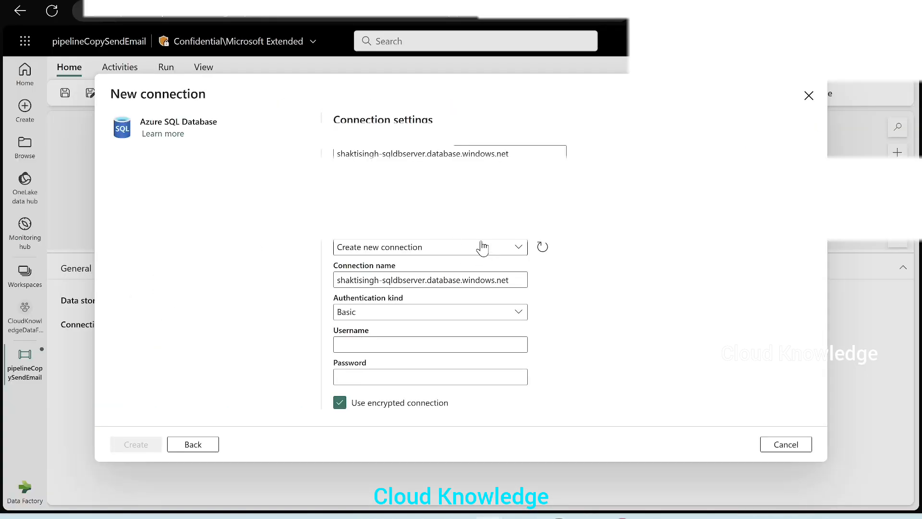
key("Tab")
type("c")
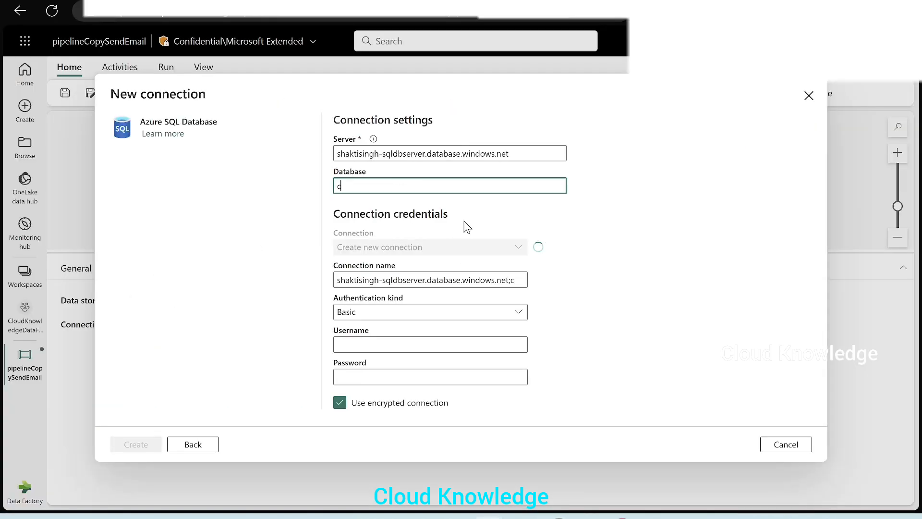
type("ksqldb")
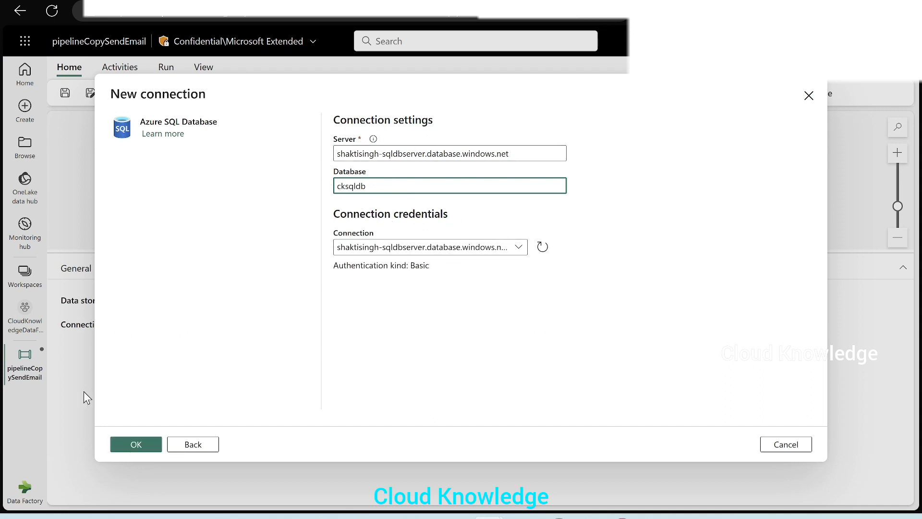
left_click(143, 451)
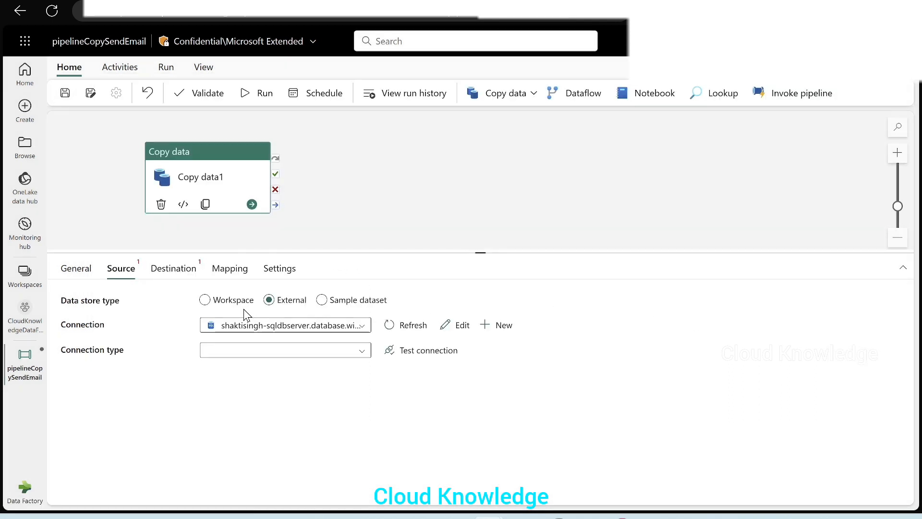
Step: Test the source connection and set the connection type to Azure SQL Database
left_click(424, 356)
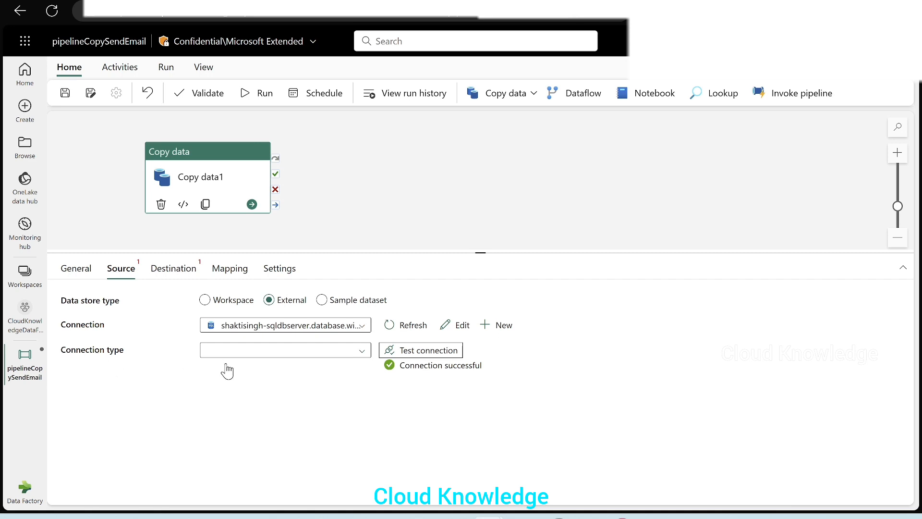
left_click(293, 354)
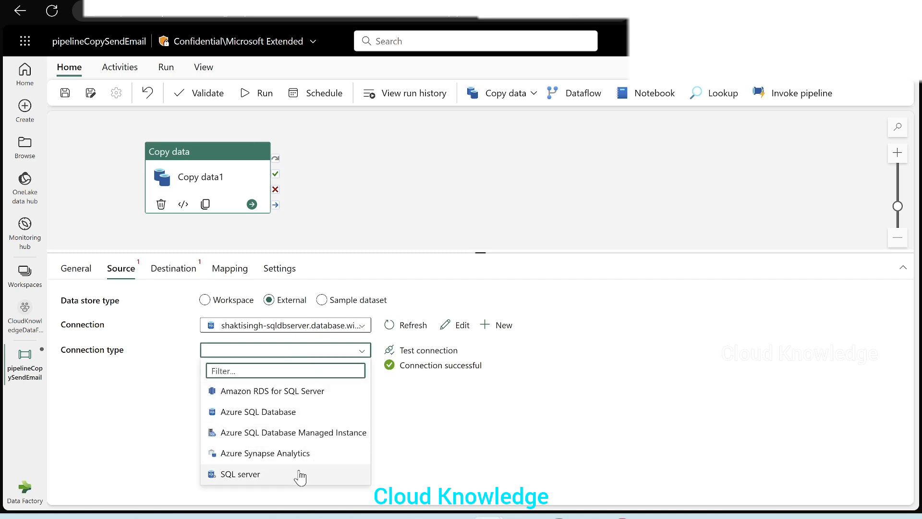
left_click(291, 414)
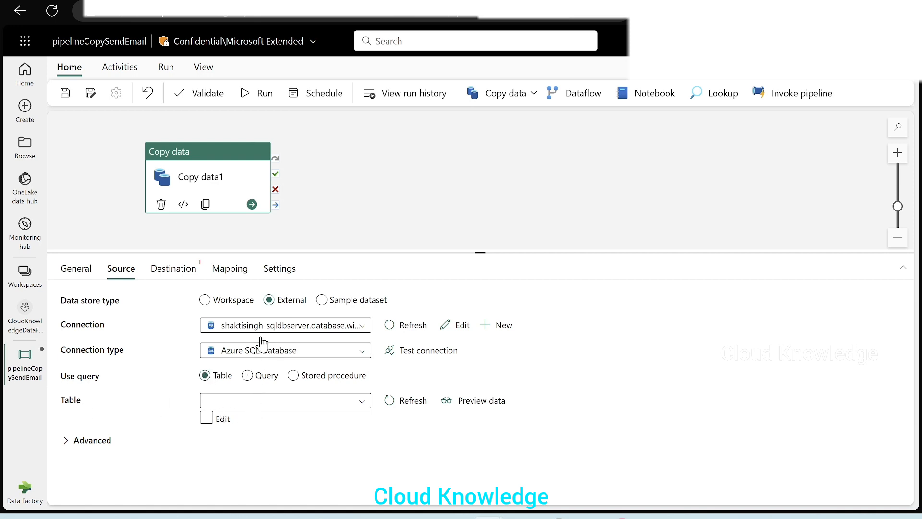
Step: Choose dbo.CumSum as the source table, checking the database's tables in the Azure query editor
left_click(353, 402)
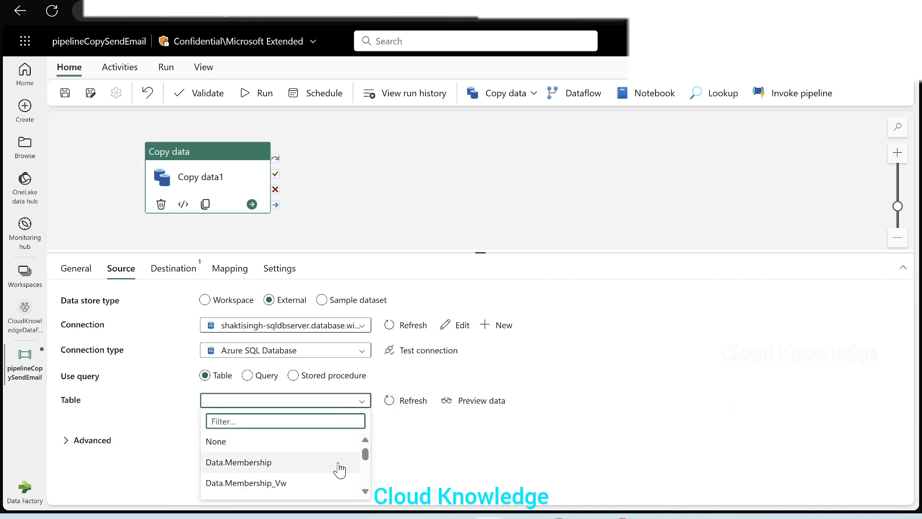
scroll(340, 469, "down", 3)
scroll(339, 469, "down", 5)
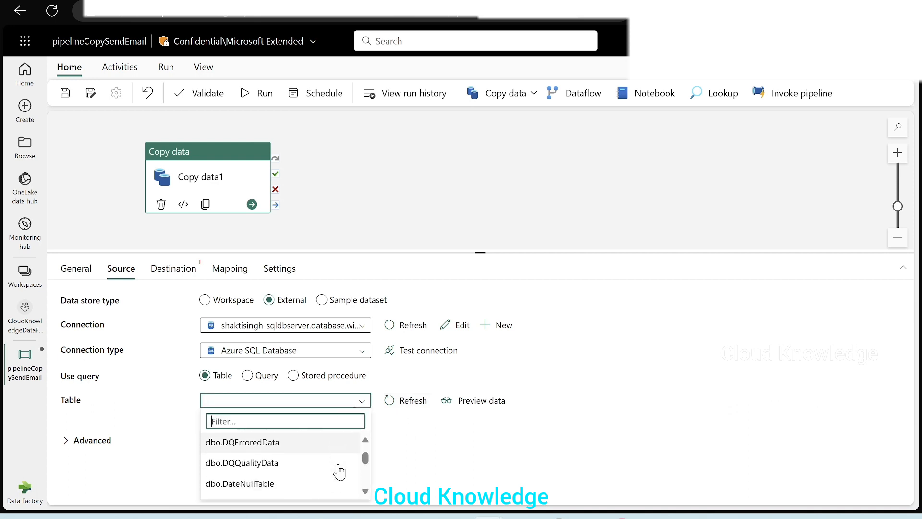
scroll(338, 466, "up", 5)
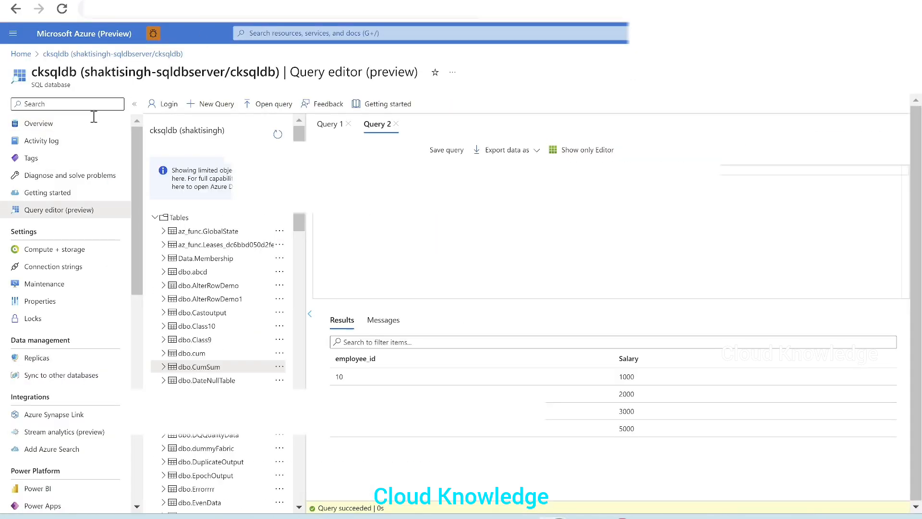
left_click(46, 211)
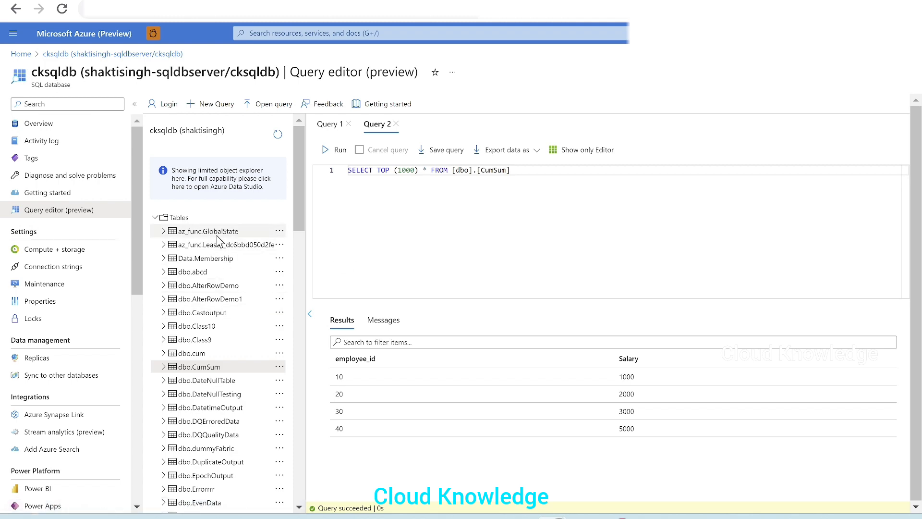
scroll(239, 387, "down", 6)
scroll(239, 390, "up", 6)
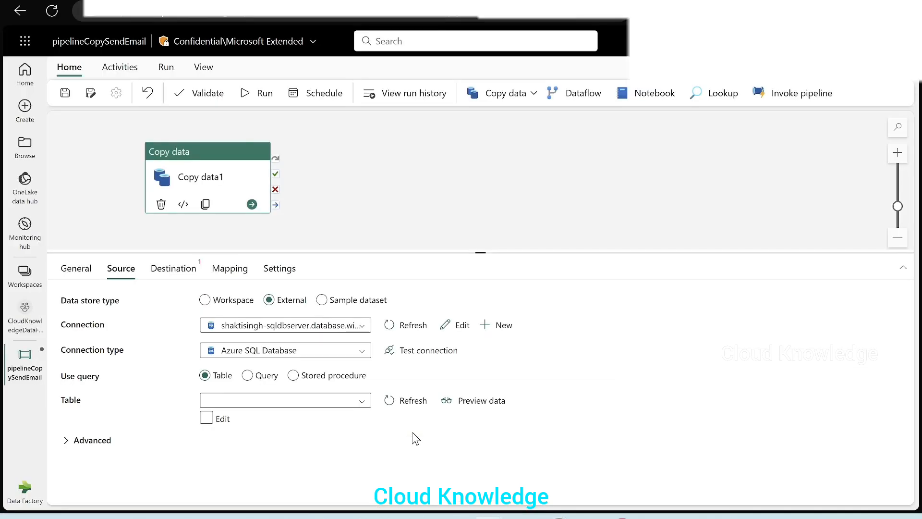
left_click(355, 399)
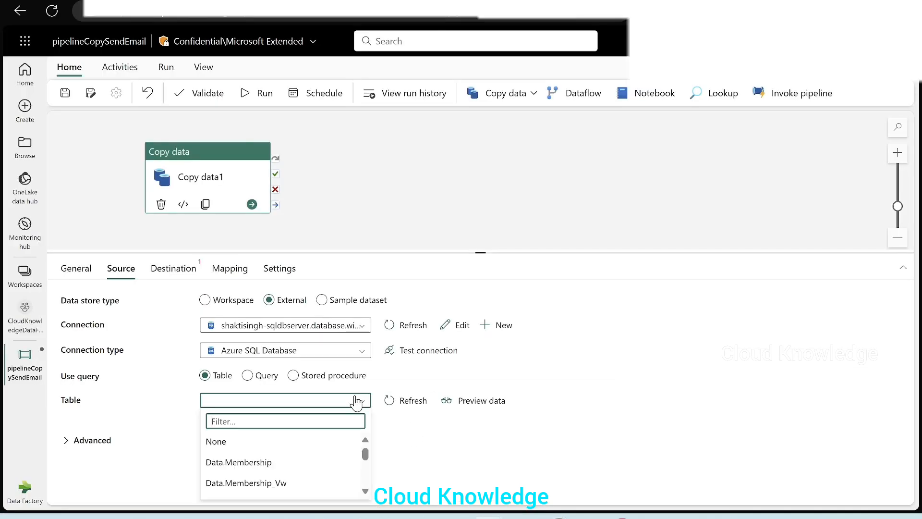
type("cum")
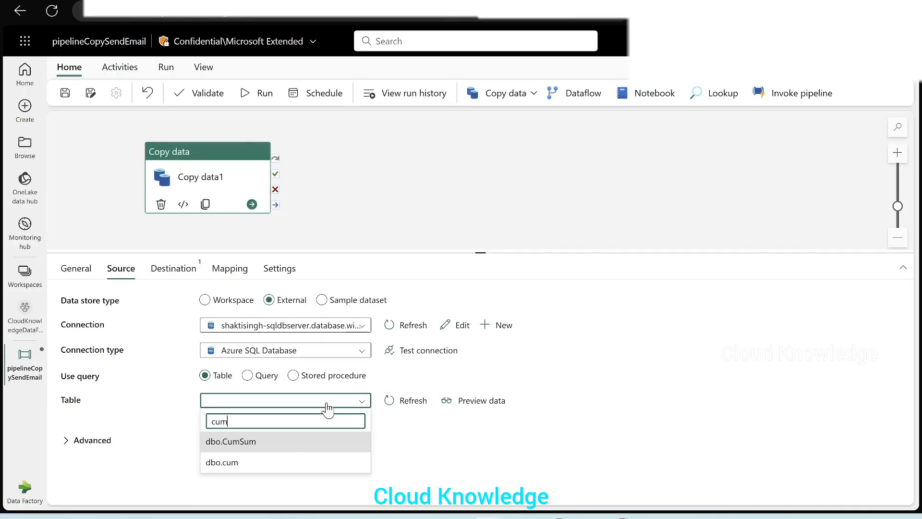
left_click(246, 453)
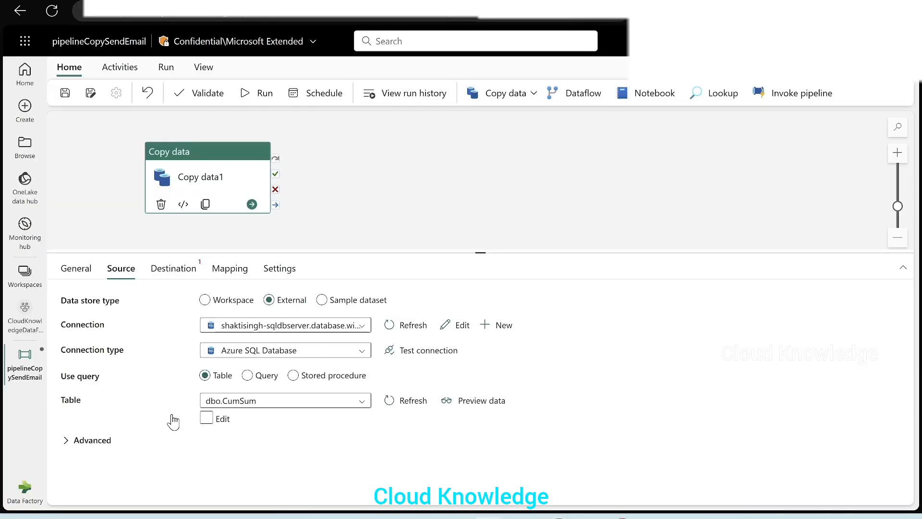
Step: Set the destination to Lakehouse and create a new lakehouse named cklakehouse
left_click(171, 275)
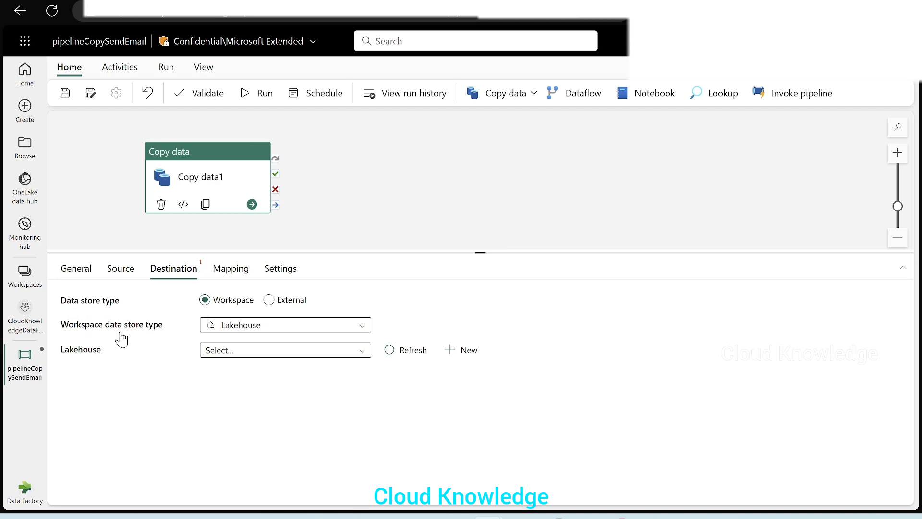
left_click(272, 327)
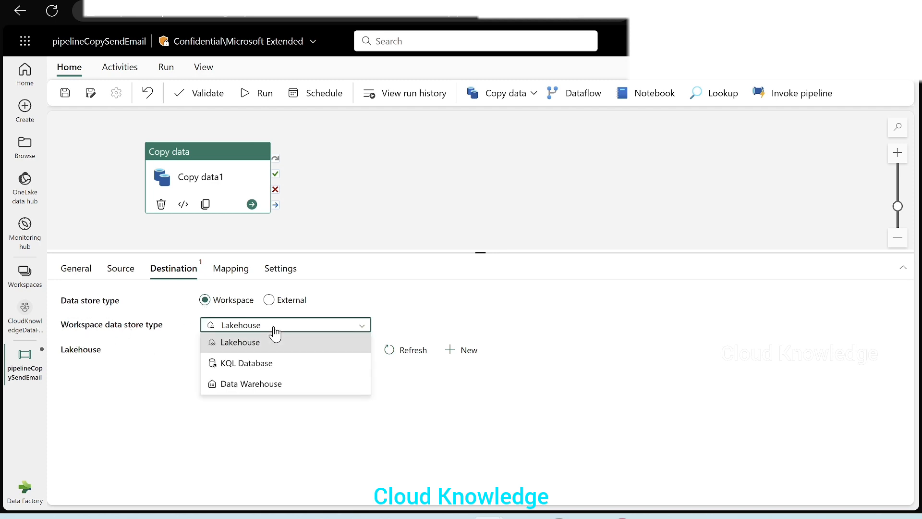
left_click(233, 347)
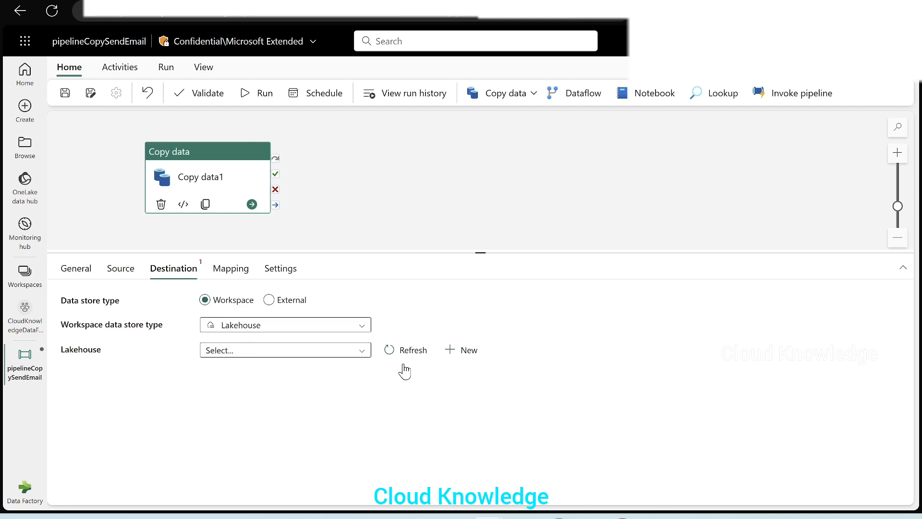
left_click(321, 356)
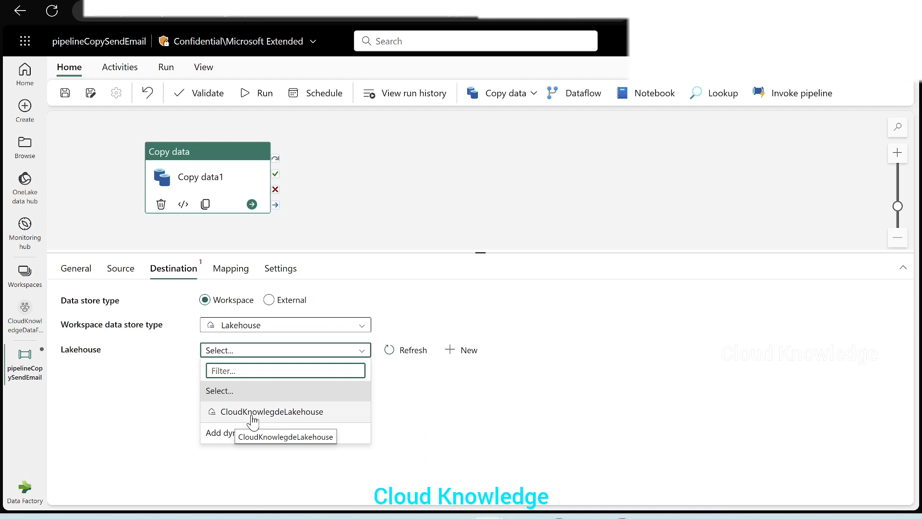
left_click(519, 436)
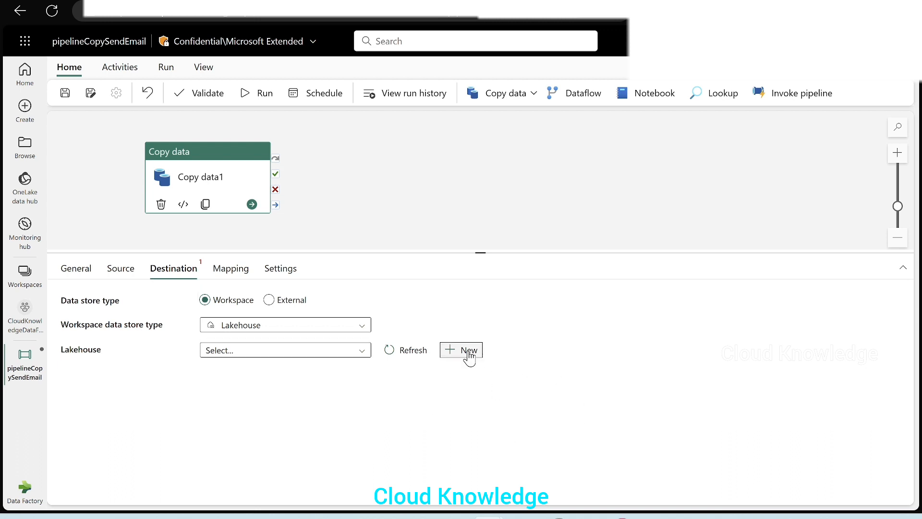
left_click(468, 353)
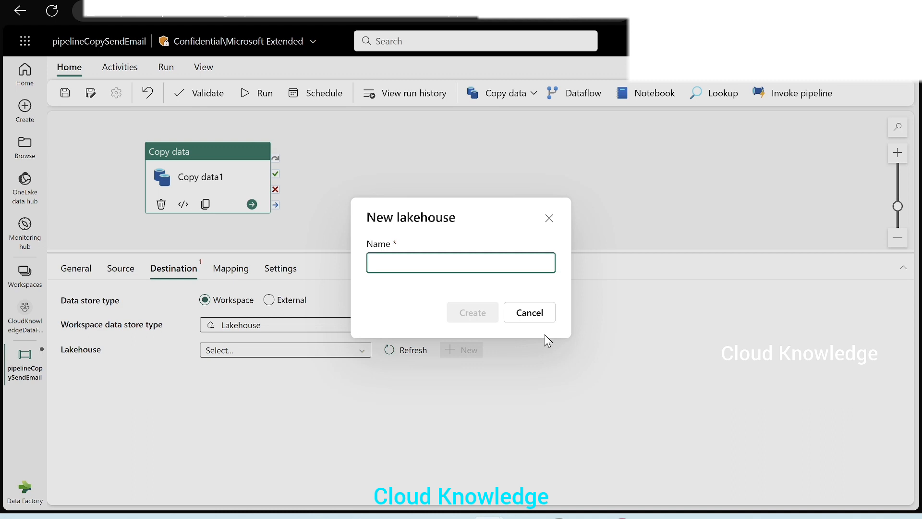
type("cklakehouse")
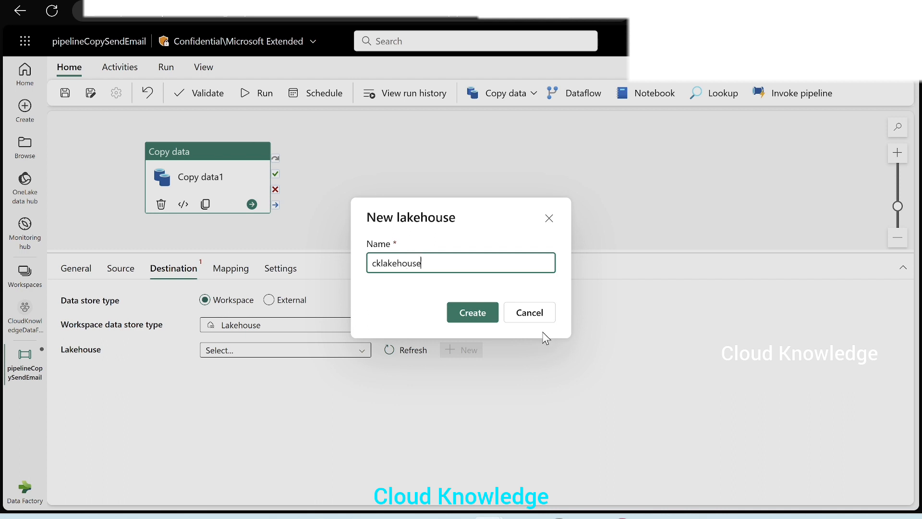
left_click(473, 313)
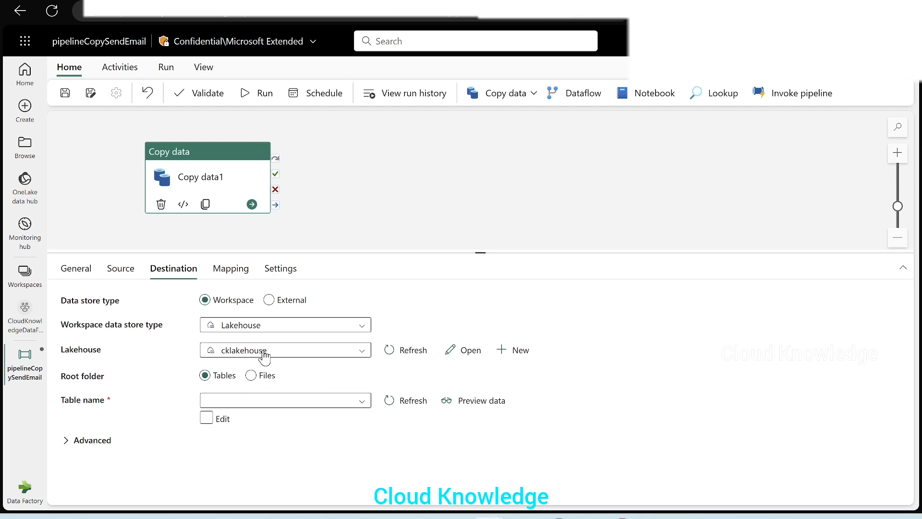
Step: Set the destination root folder to Tables, the table name to CumSum, and the table action to Append
left_click(262, 377)
left_click(206, 373)
left_click(223, 418)
left_click(251, 375)
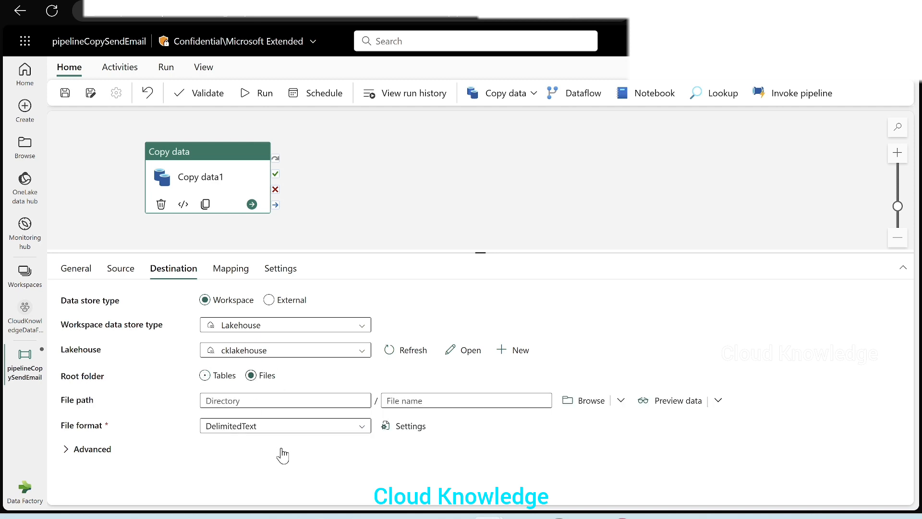
left_click(205, 375)
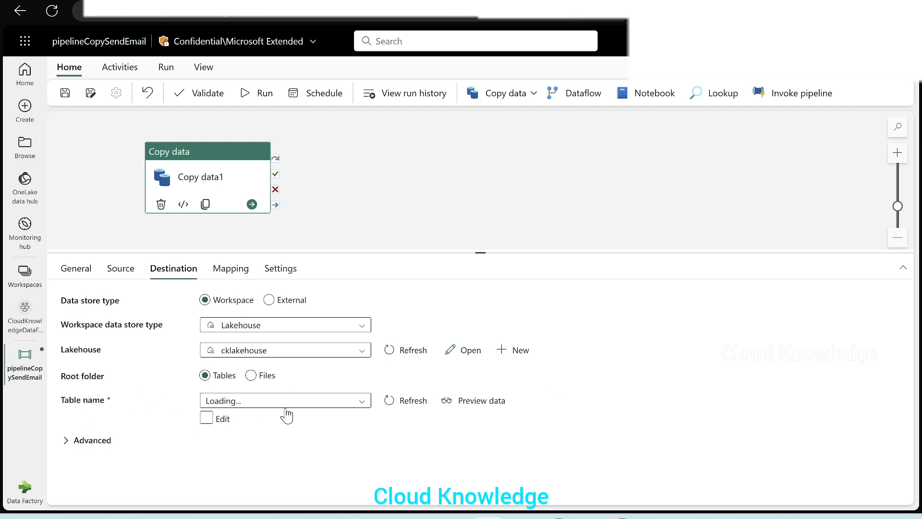
left_click(206, 418)
left_click(349, 400)
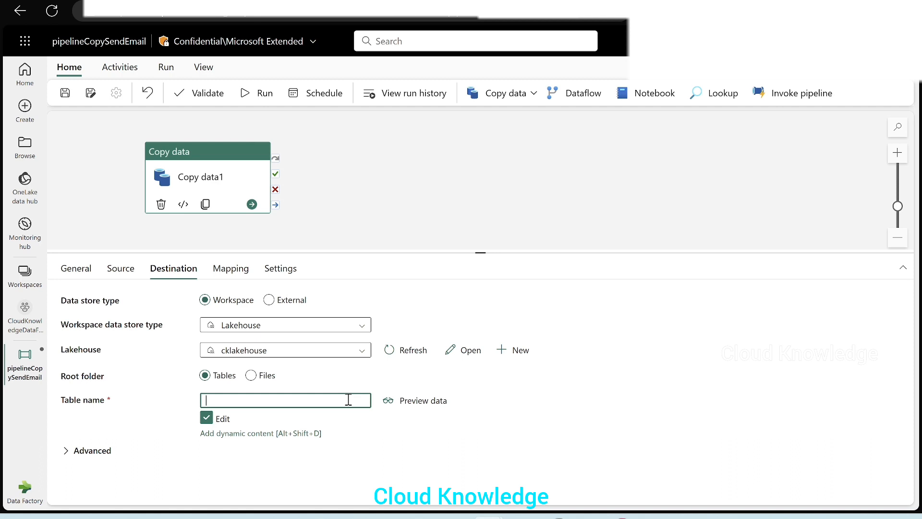
left_click(67, 450)
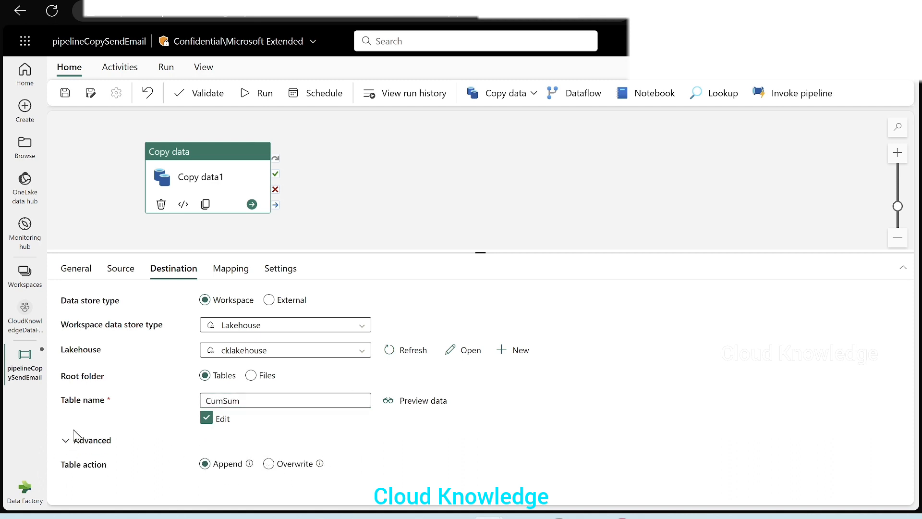
left_click(204, 461)
Step: Review the copy activity's Mapping, Settings, Destination and Source settings
left_click(231, 269)
left_click(280, 269)
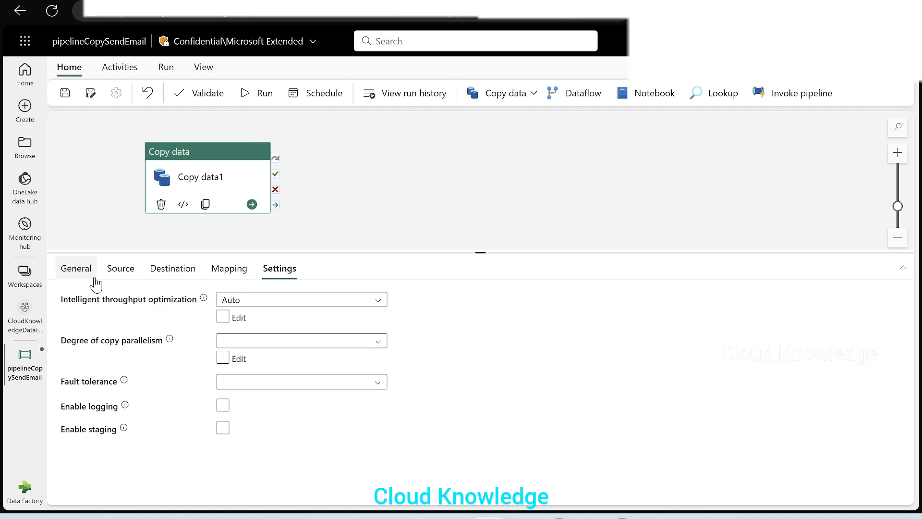
left_click(173, 268)
left_click(120, 268)
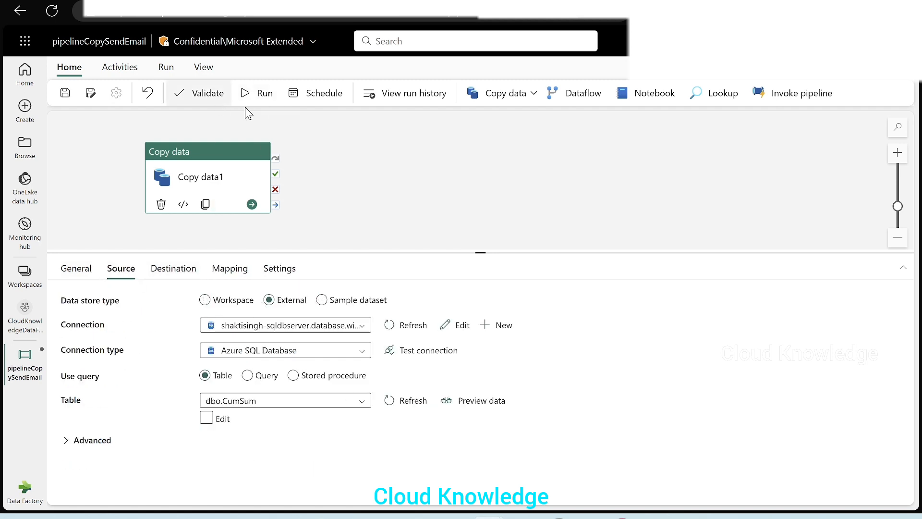
Step: Save and run the pipeline, then refresh the run status in the output
left_click(258, 94)
left_click(455, 314)
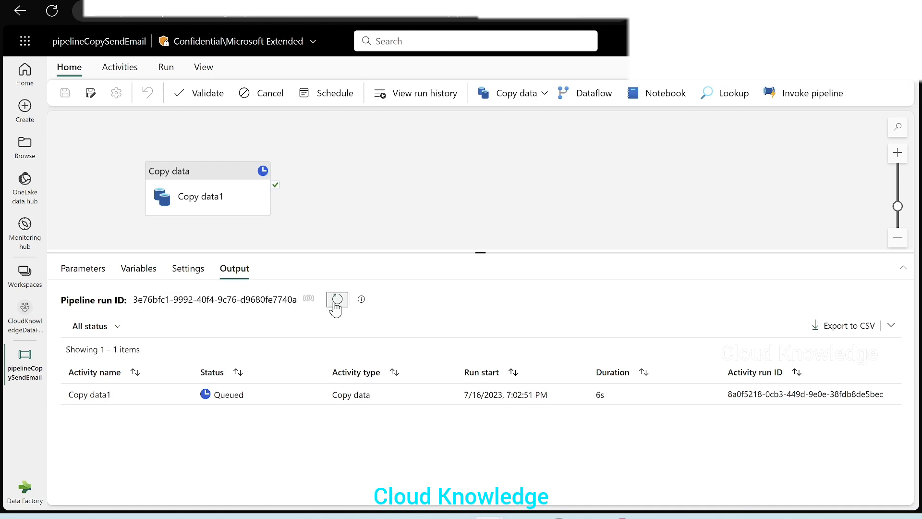
left_click(336, 300)
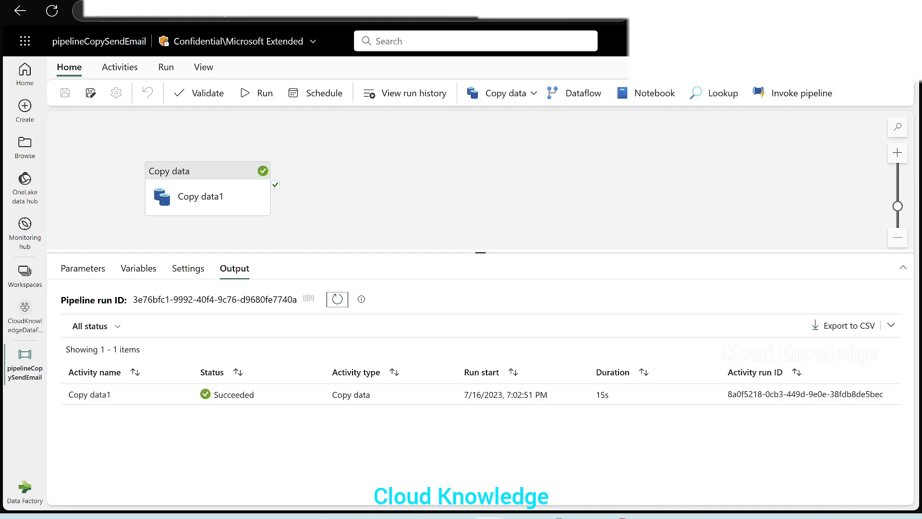
right_click(192, 2)
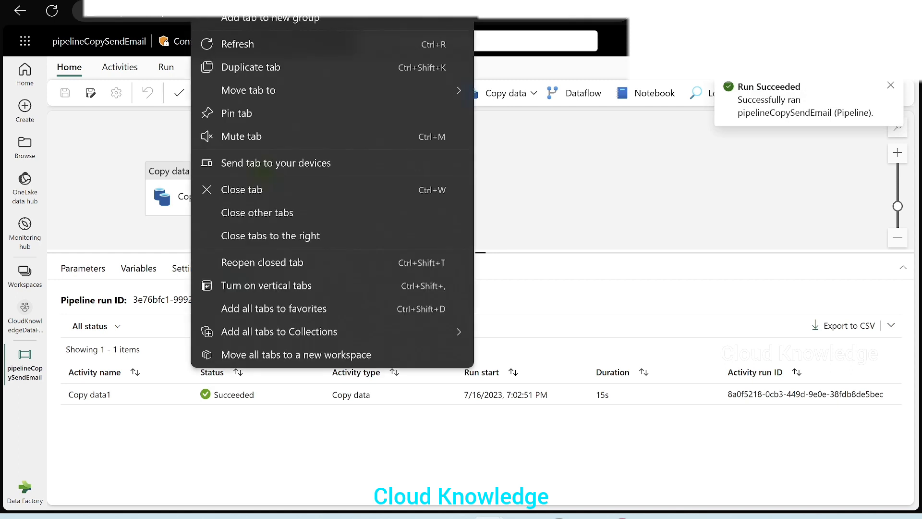
left_click(223, 72)
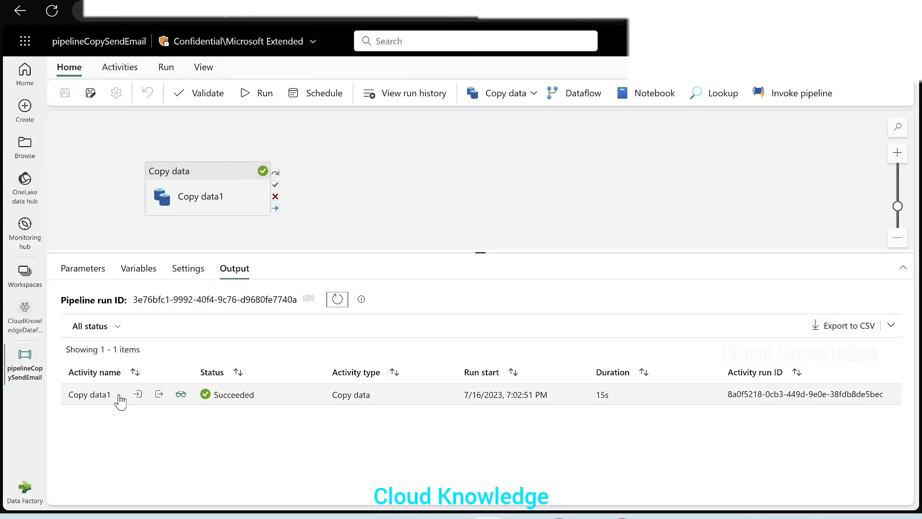
Step: Inspect the Copy data1 run's input and output JSON
left_click(137, 397)
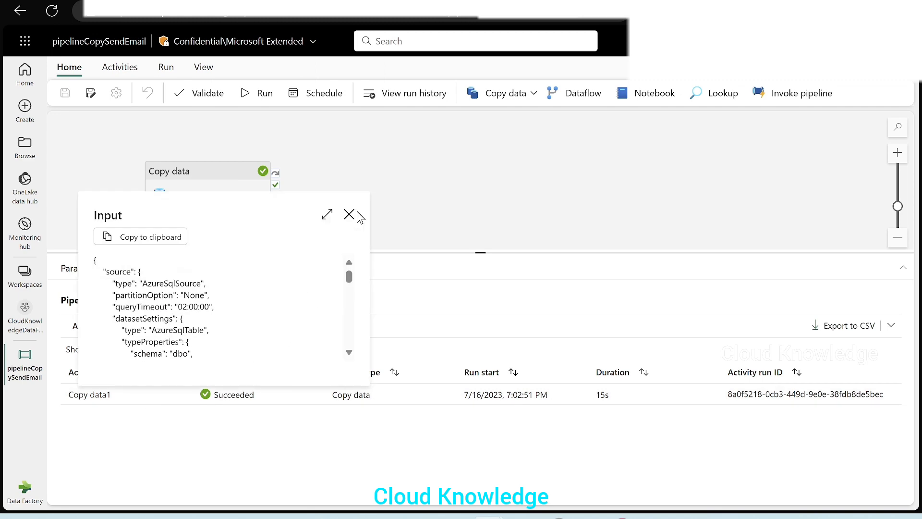
left_click(326, 214)
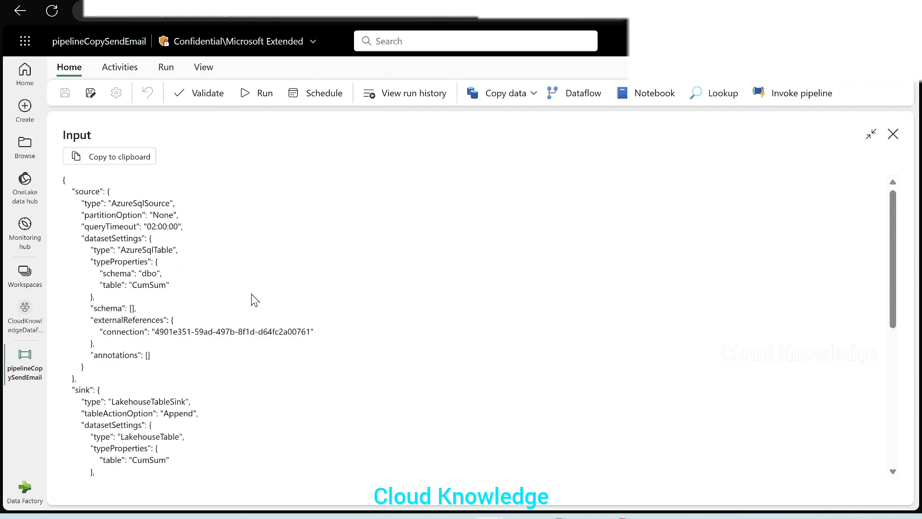
scroll(255, 300, "down", 6)
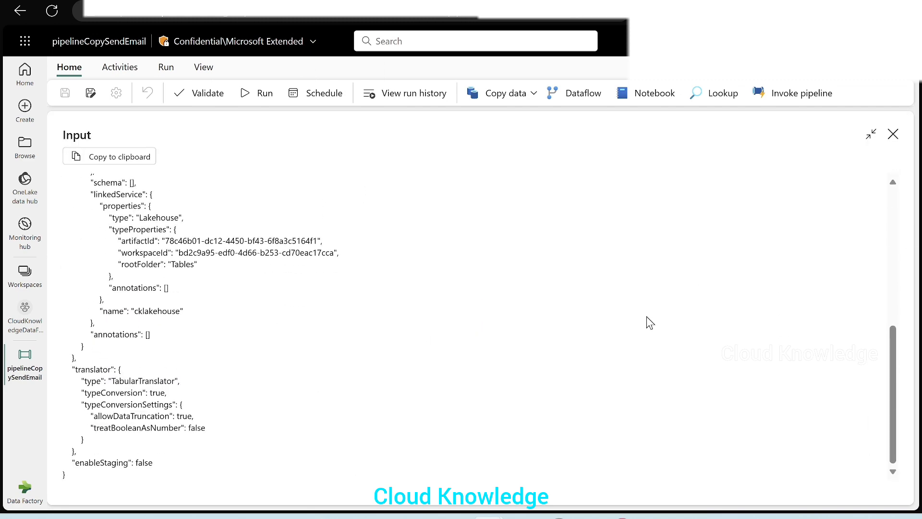
scroll(581, 322, "up", 6)
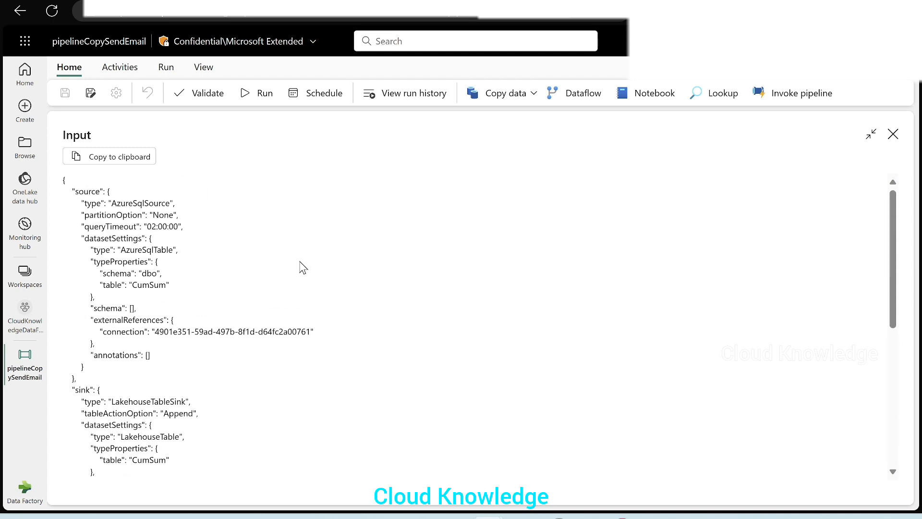
left_click_drag(123, 249, 212, 259)
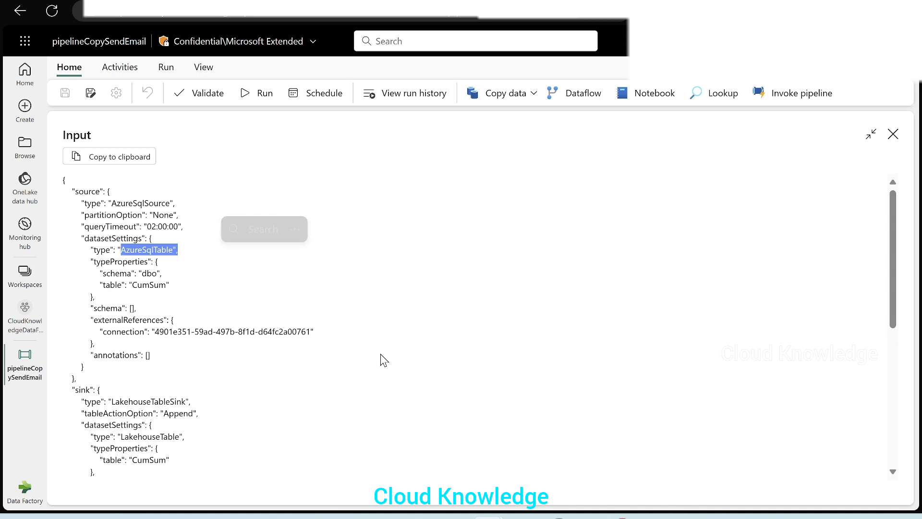
scroll(370, 346, "down", 1)
left_click_drag(129, 239, 185, 244)
scroll(248, 320, "down", 2)
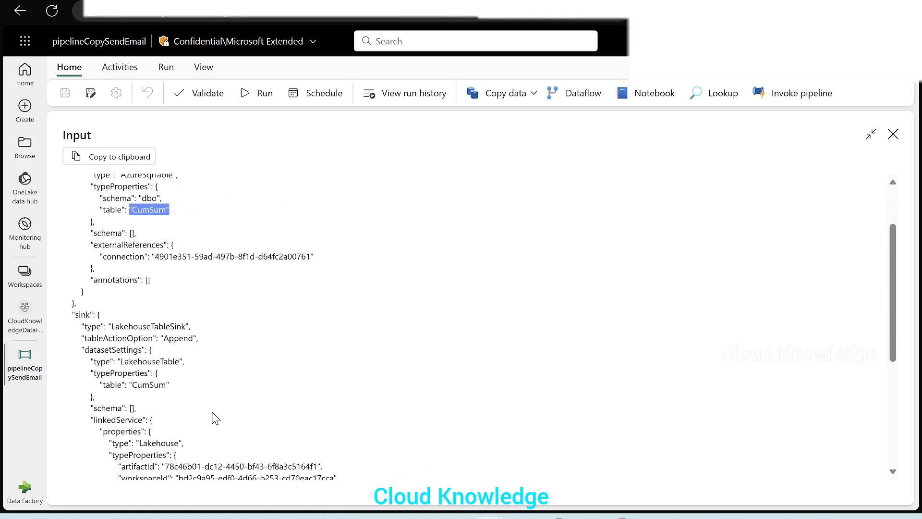
left_click_drag(133, 322, 185, 330)
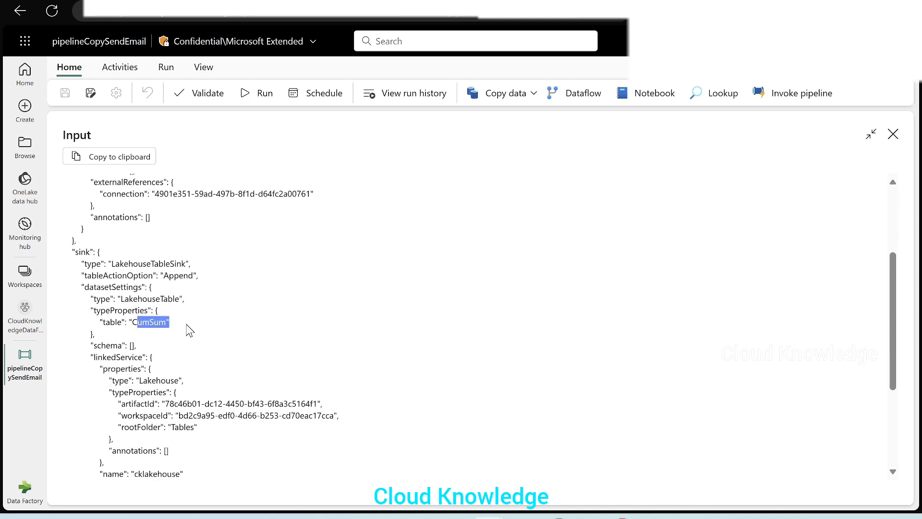
left_click_drag(105, 264, 237, 278)
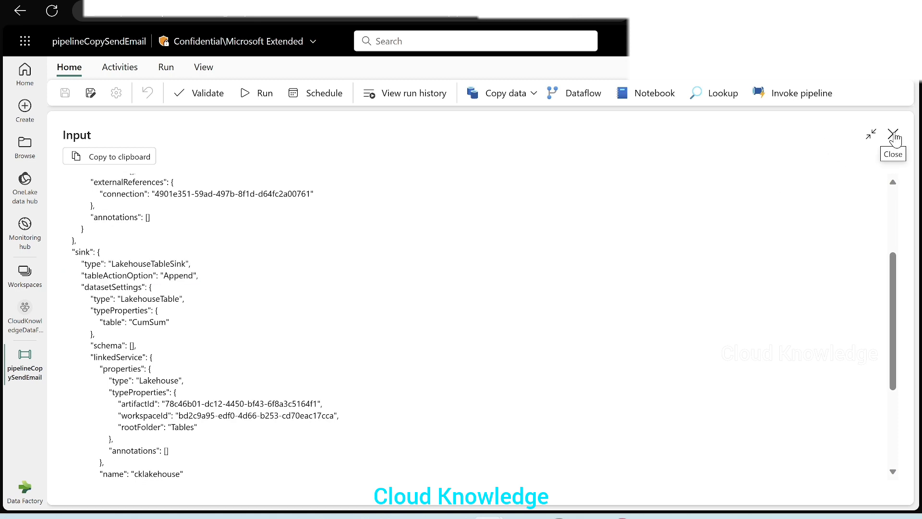
left_click(893, 134)
left_click(158, 394)
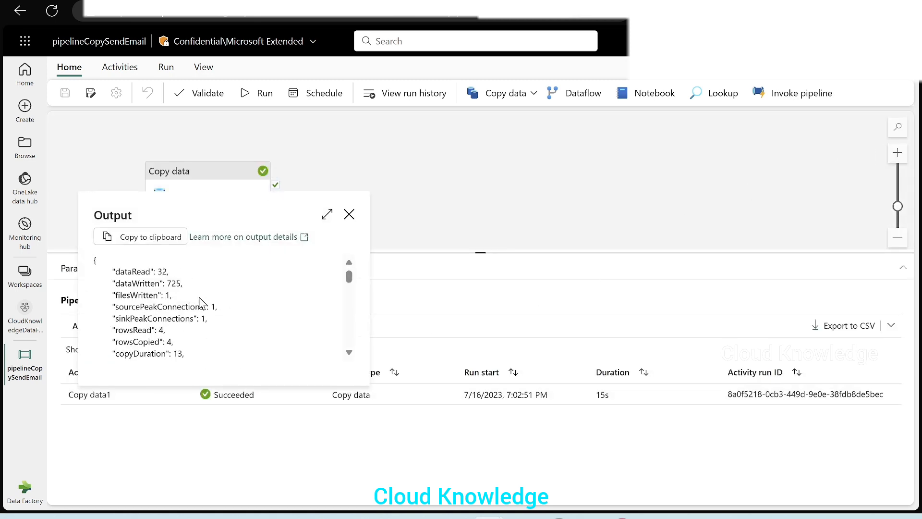
scroll(231, 320, "down", 8)
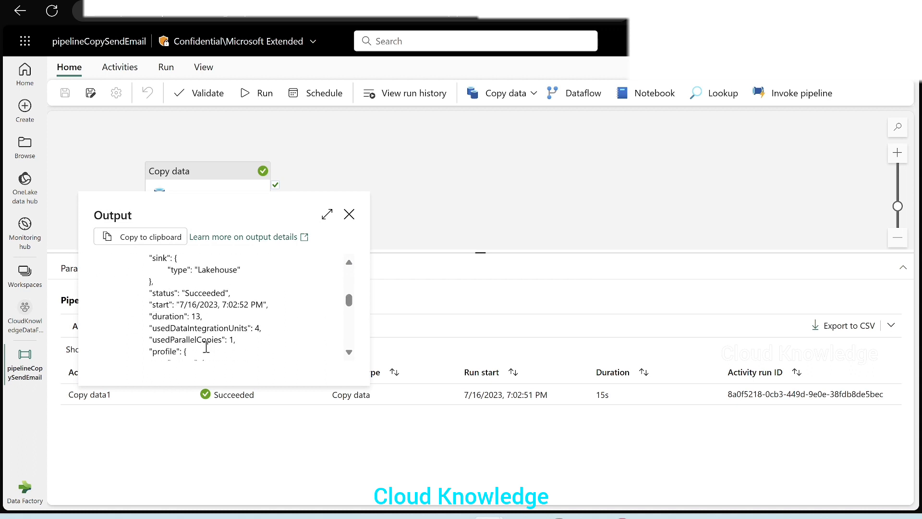
scroll(283, 329, "down", 10)
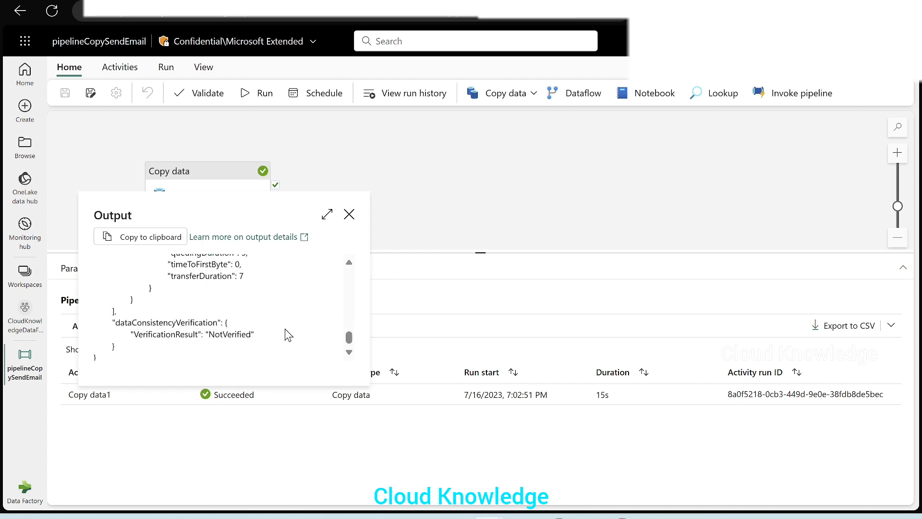
left_click(349, 214)
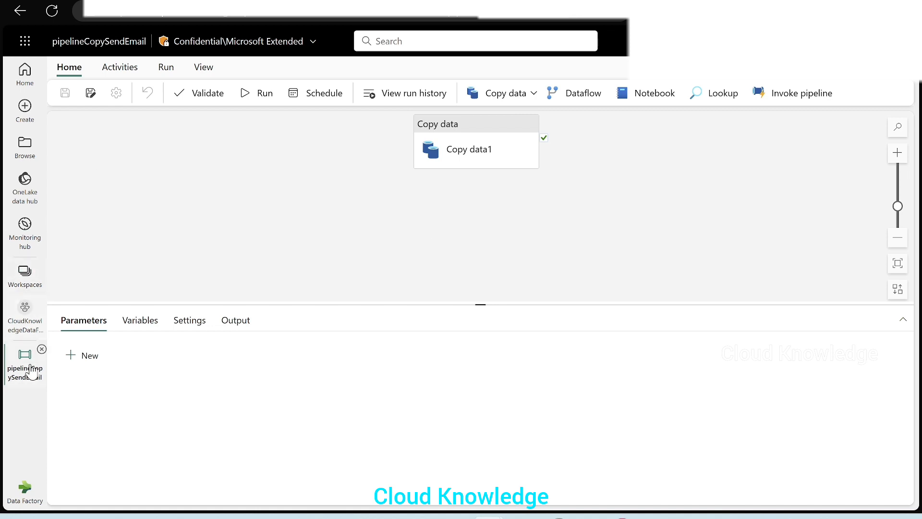
Step: Open cklakehouse from the workspace to check the copied CumSum table
left_click(25, 317)
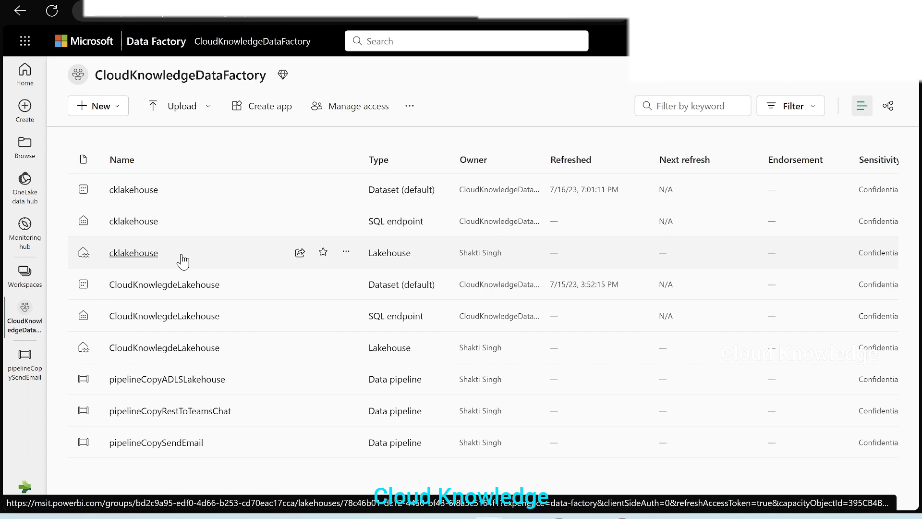
left_click(117, 252)
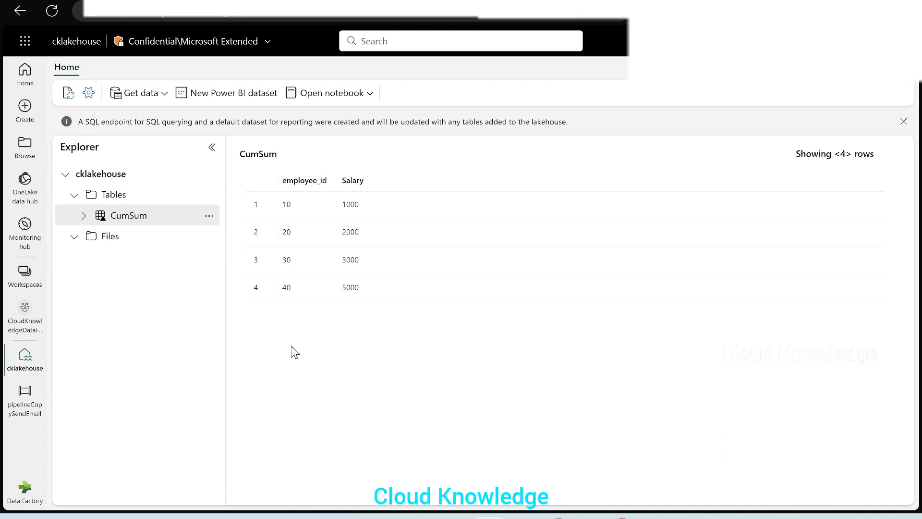
left_click(75, 237)
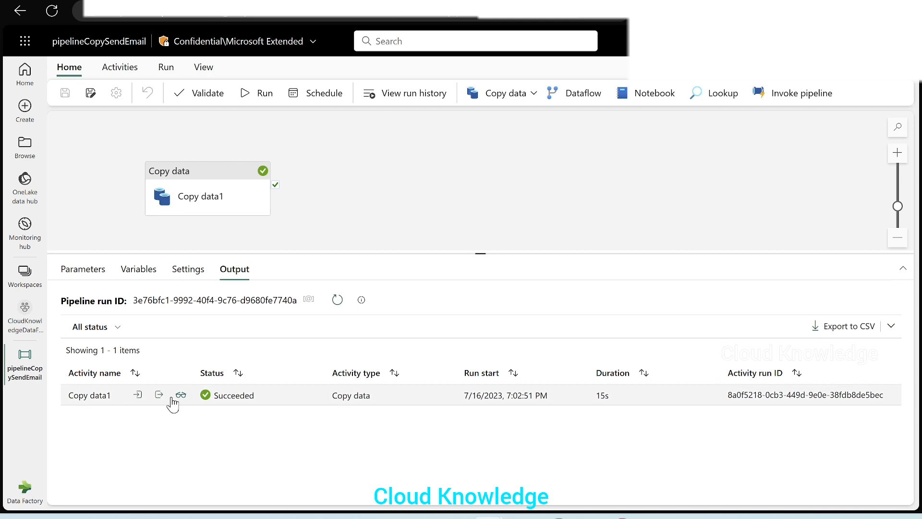
Step: Review the Copy data1 run details, including the duration breakdown
left_click(180, 397)
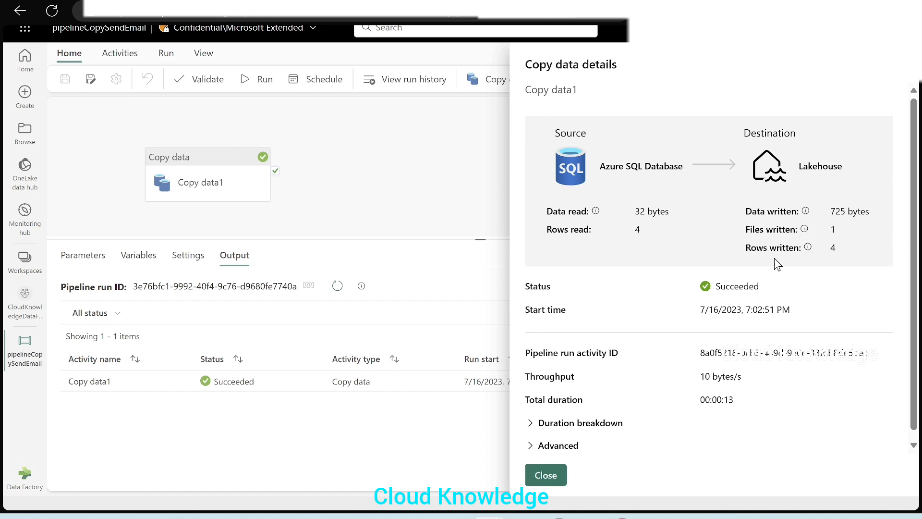
scroll(665, 332, "down", 1)
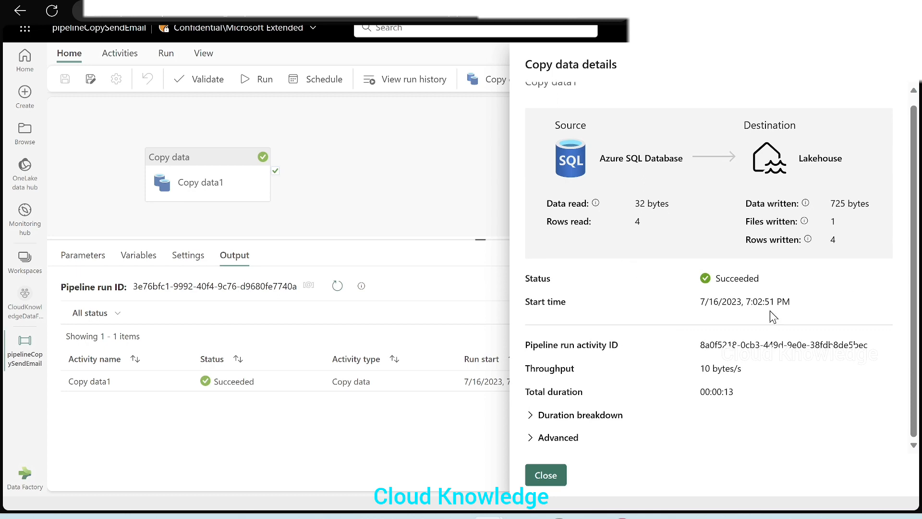
left_click(531, 415)
scroll(702, 377, "down", 2)
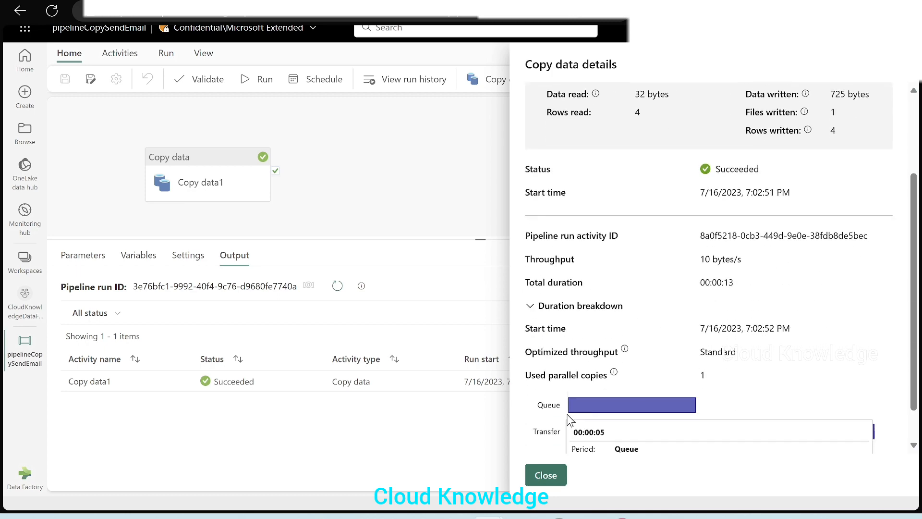
scroll(750, 352, "down", 1)
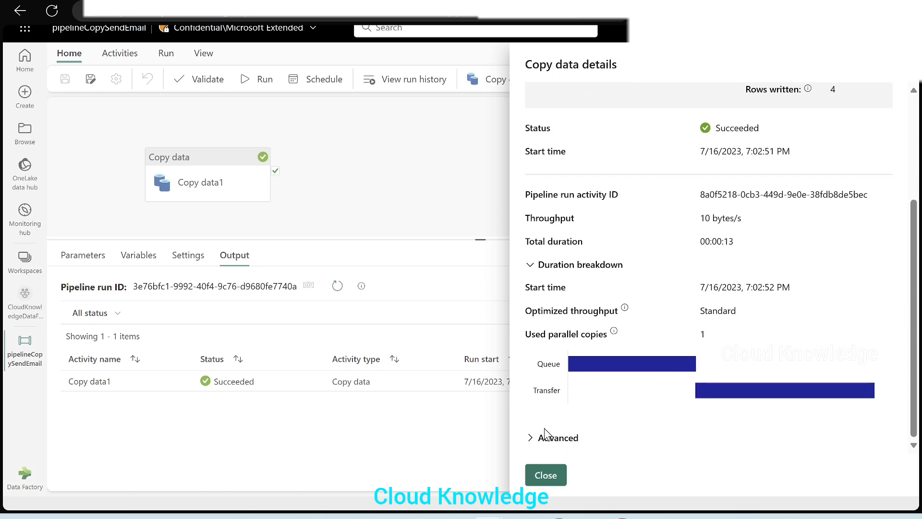
left_click(546, 475)
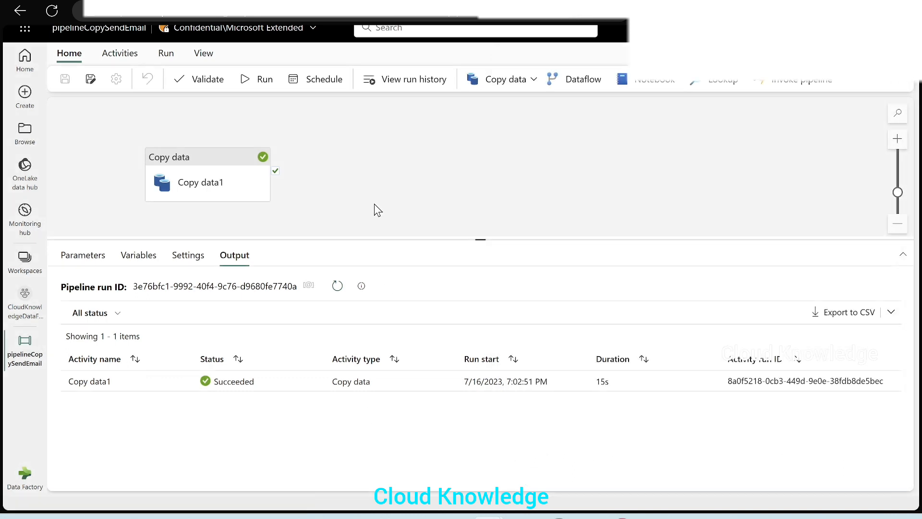
Step: Add an Office 365 Outlook activity after Copy data1 and grant it consent to use your email
left_click(242, 194)
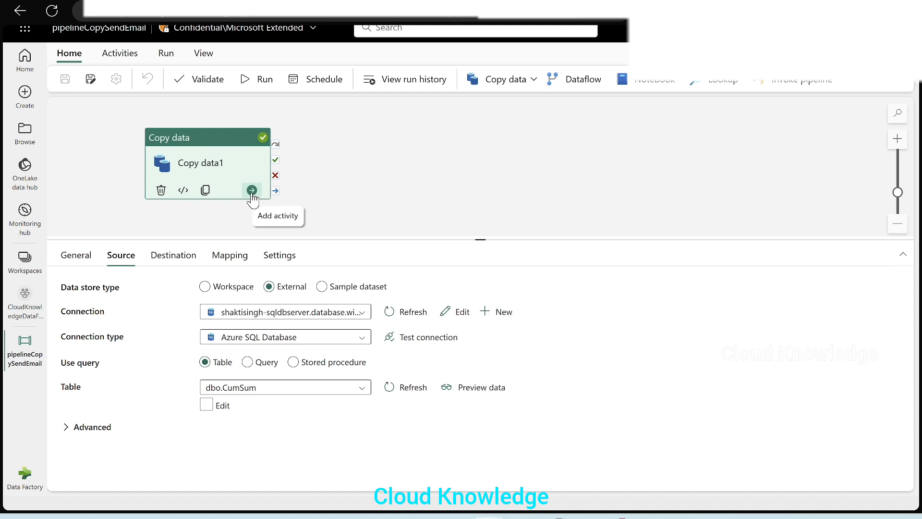
left_click(252, 190)
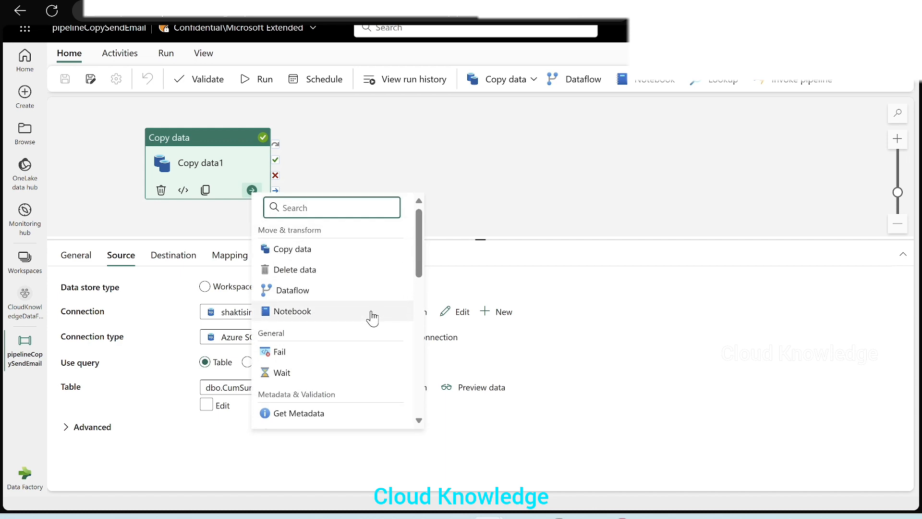
scroll(373, 318, "down", 4)
scroll(373, 321, "down", 5)
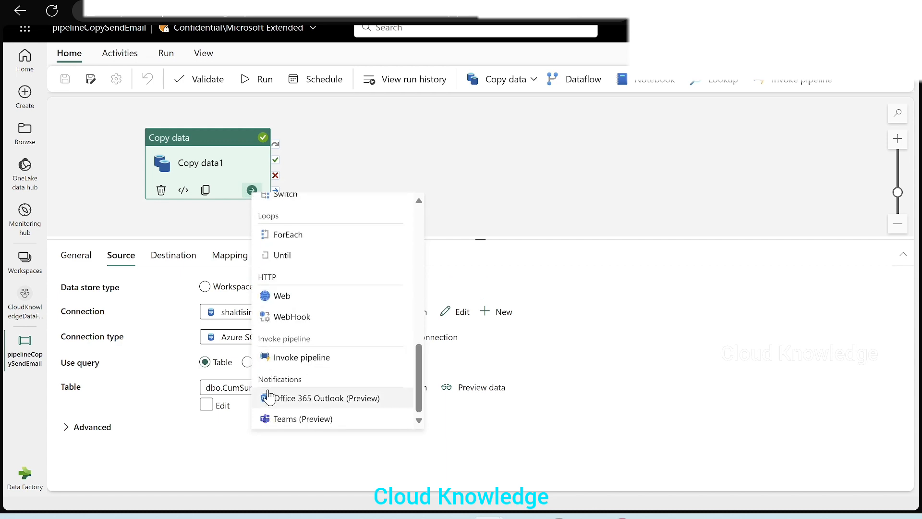
left_click_drag(303, 379, 258, 380)
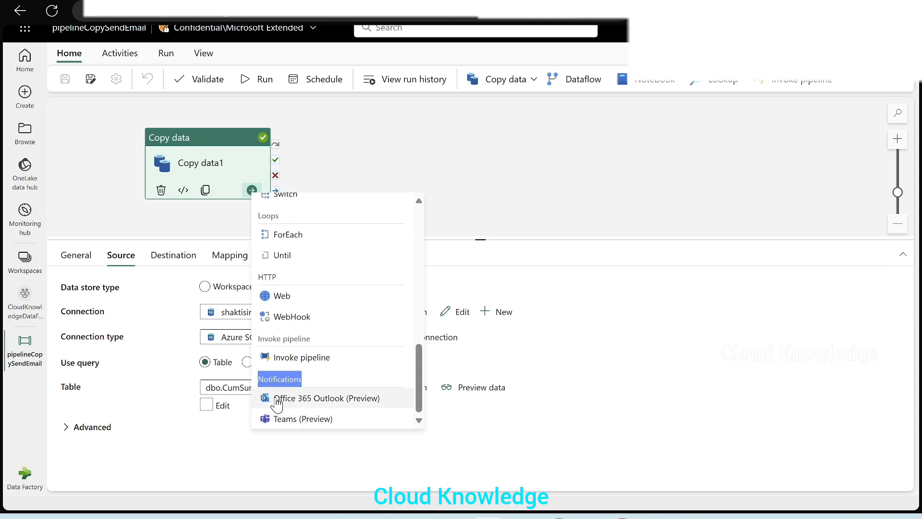
left_click(311, 403)
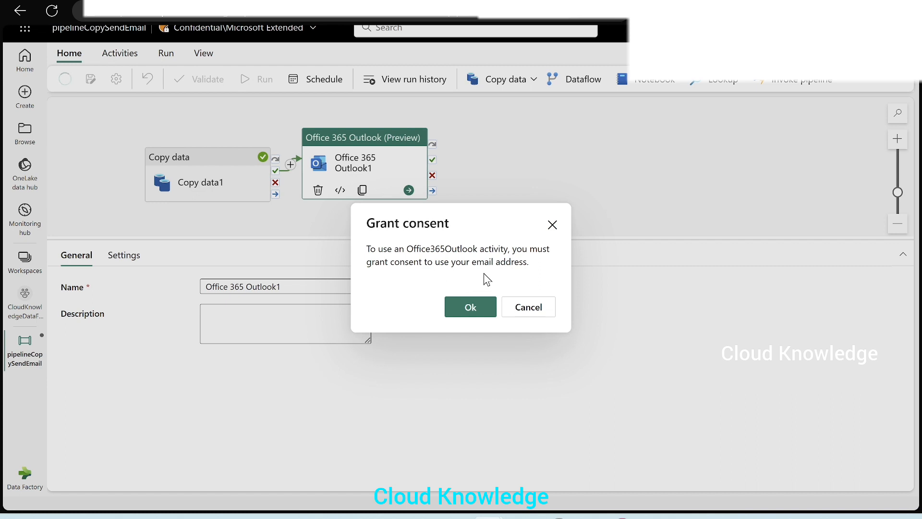
left_click(473, 311)
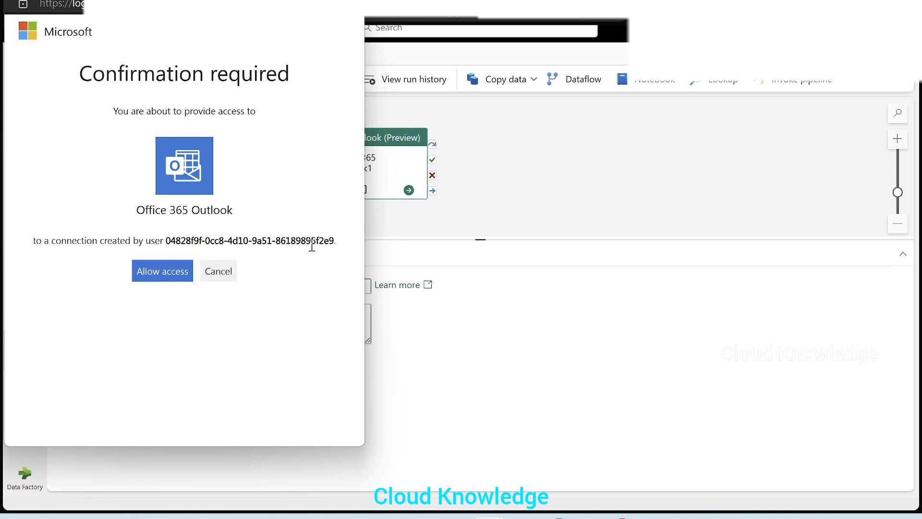
left_click(155, 281)
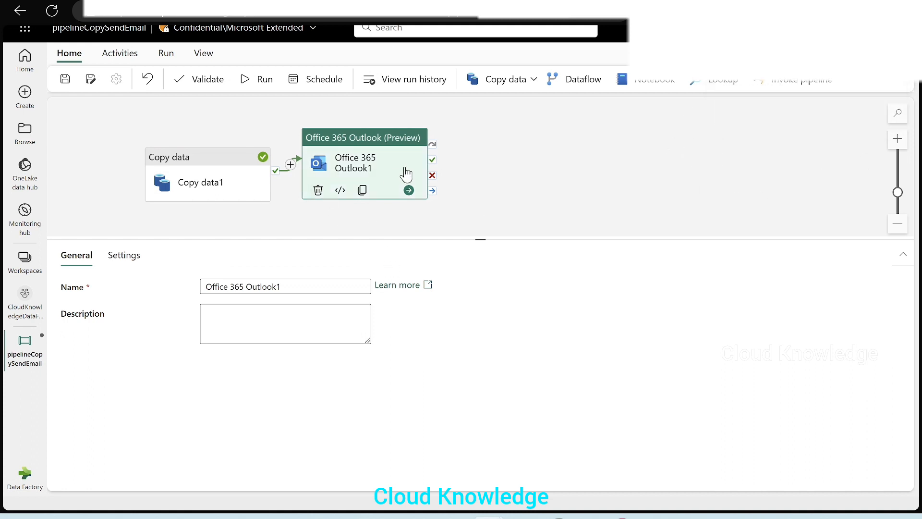
Step: Reposition the Office 365 Outlook activity and enter the recipient's e-mail address in its To field
left_click_drag(392, 150, 443, 128)
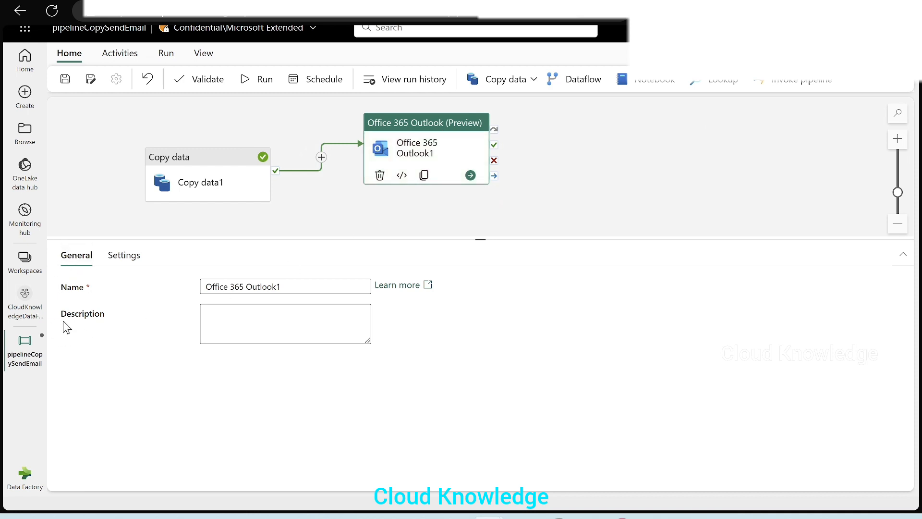
left_click(124, 258)
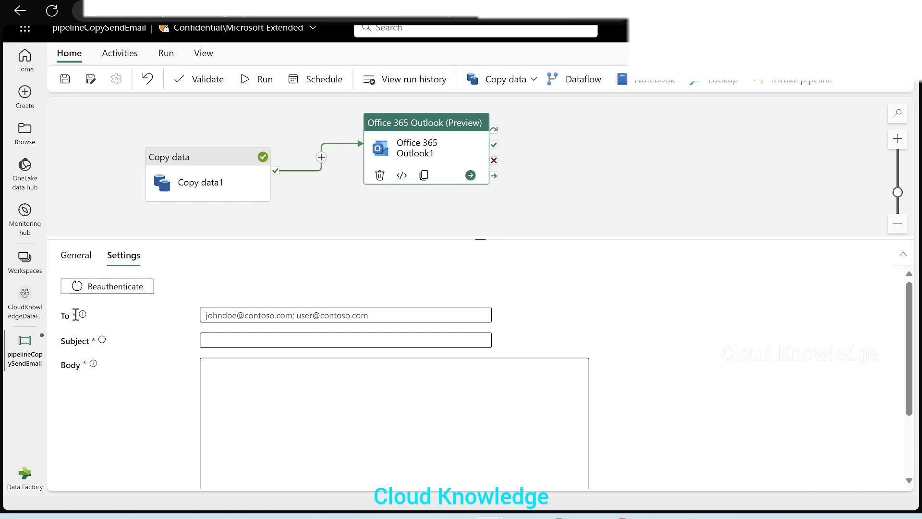
left_click_drag(297, 239, 297, 219)
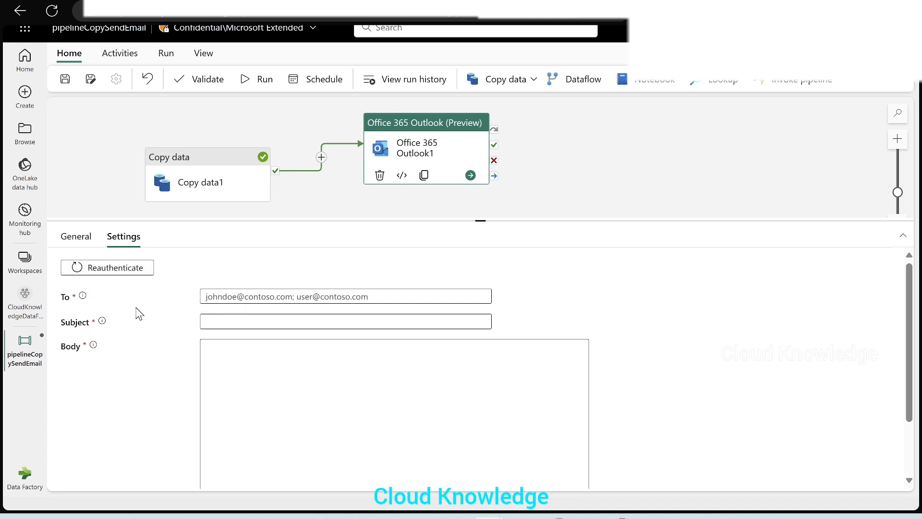
left_click(231, 296)
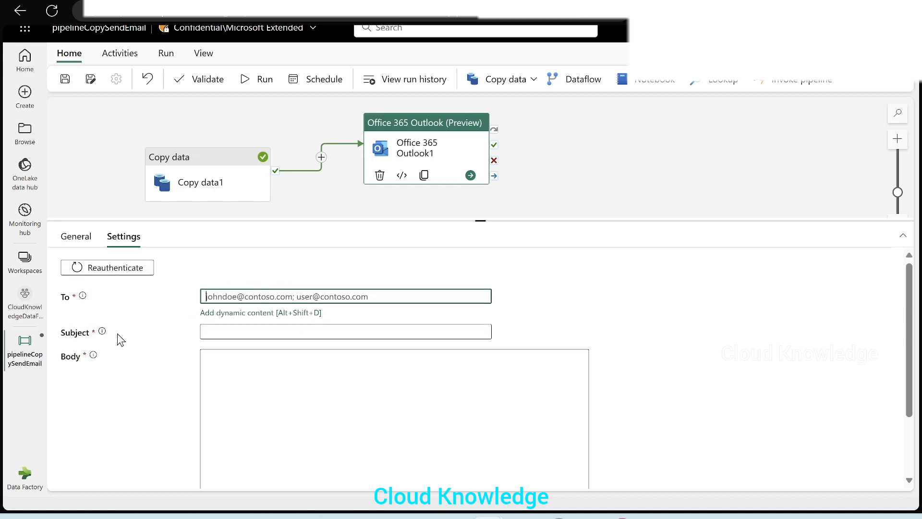
left_click(222, 331)
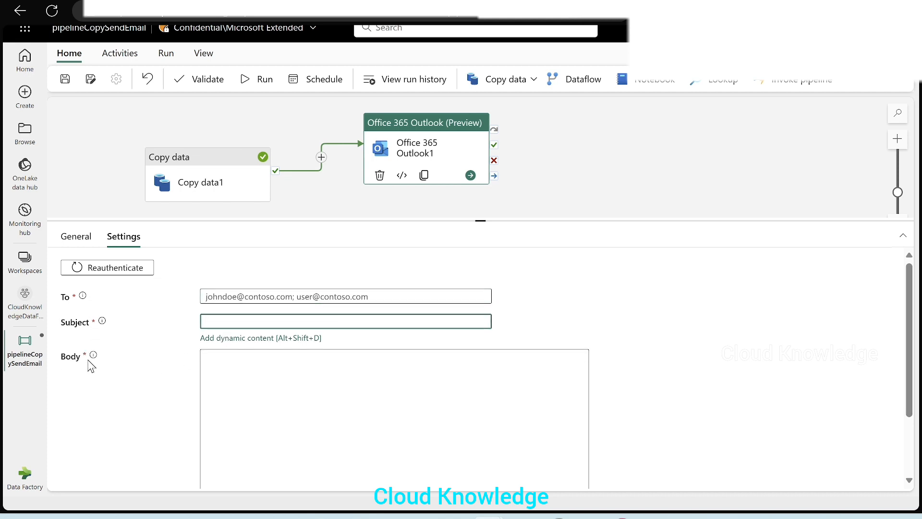
left_click(286, 354)
left_click(239, 296)
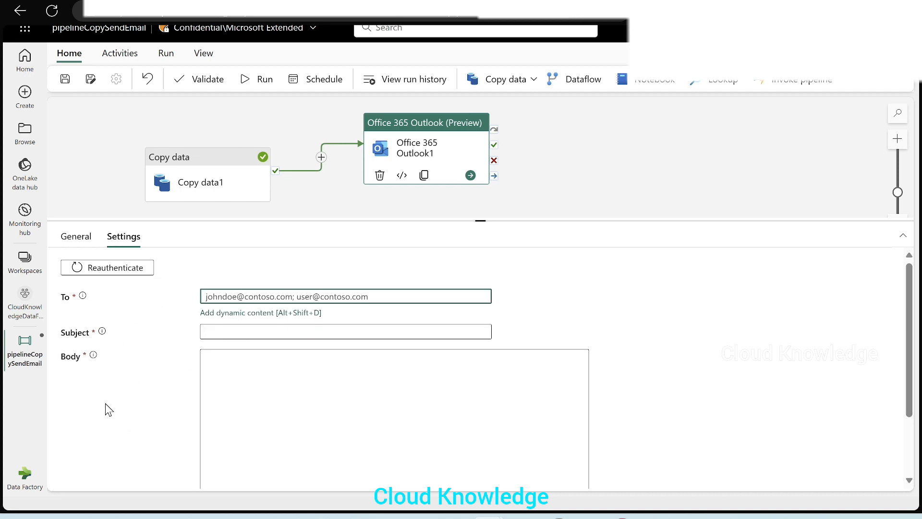
left_click(118, 305)
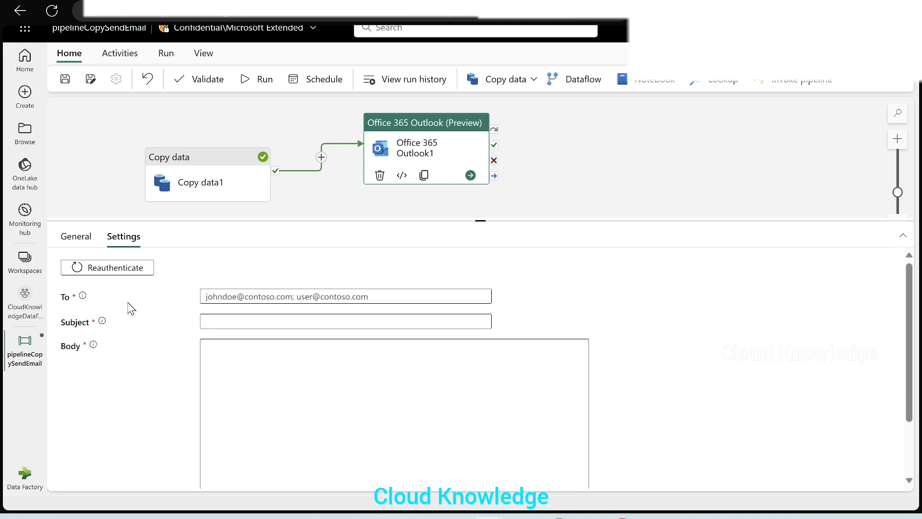
left_click(234, 292)
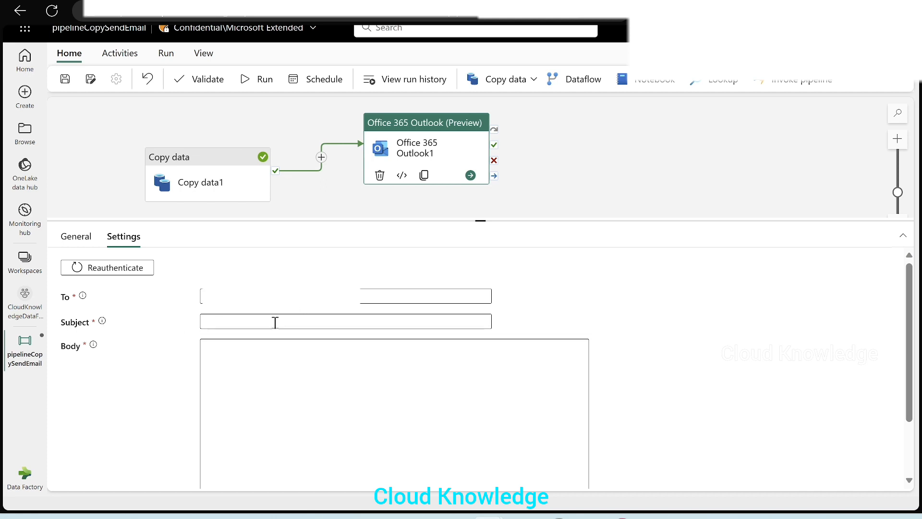
Step: Set the email Subject to Pipeline Succeeded
left_click(270, 322)
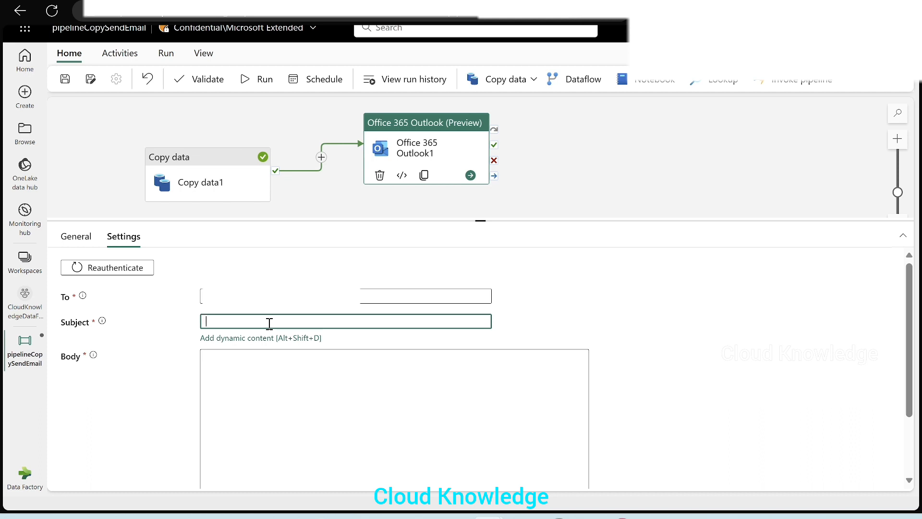
type("Pipeline Succeeded")
left_click(263, 370)
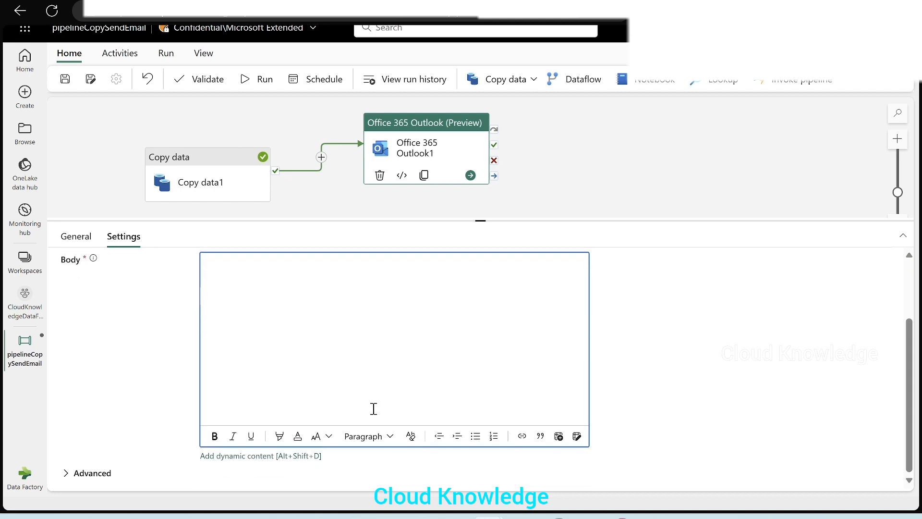
left_click(237, 456)
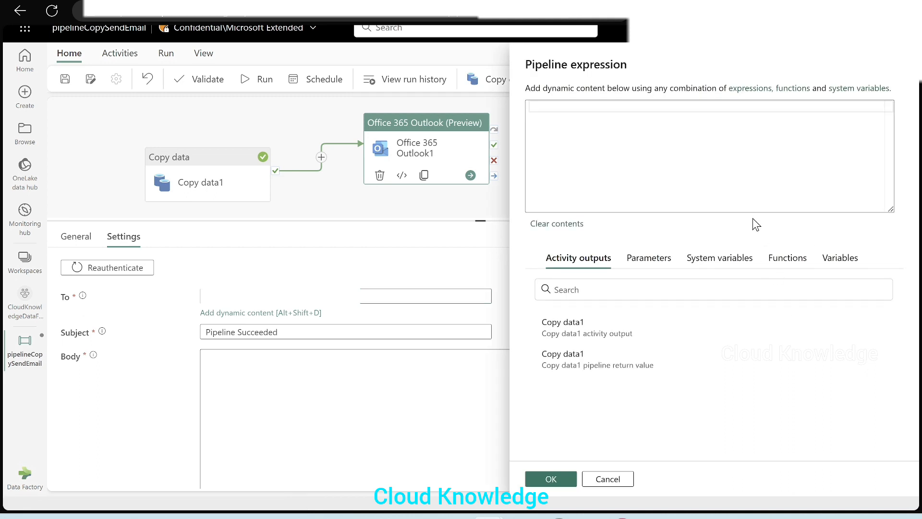
left_click(709, 269)
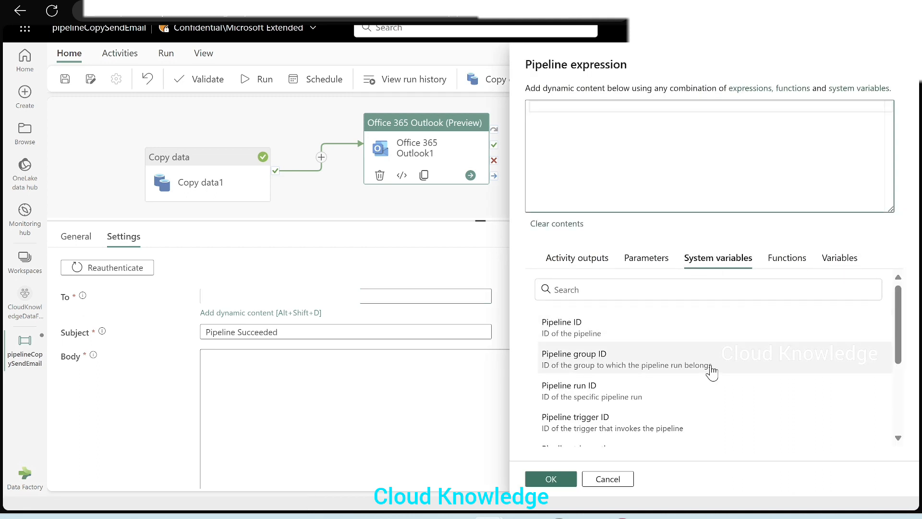
scroll(743, 358, "down", 3)
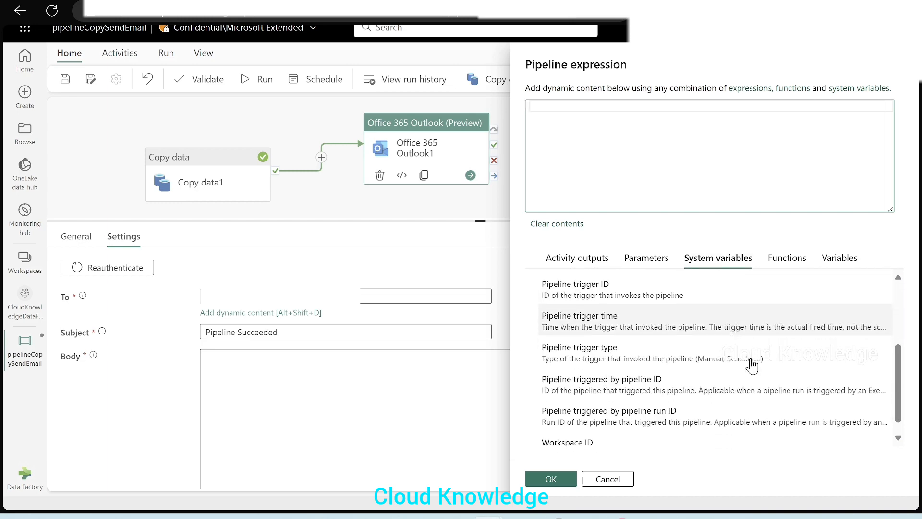
left_click(753, 439)
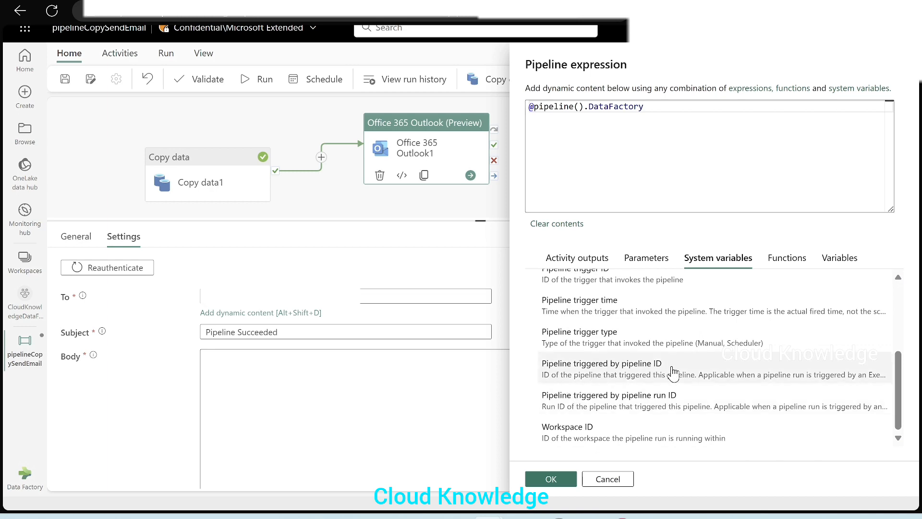
left_click_drag(554, 119, 506, 103)
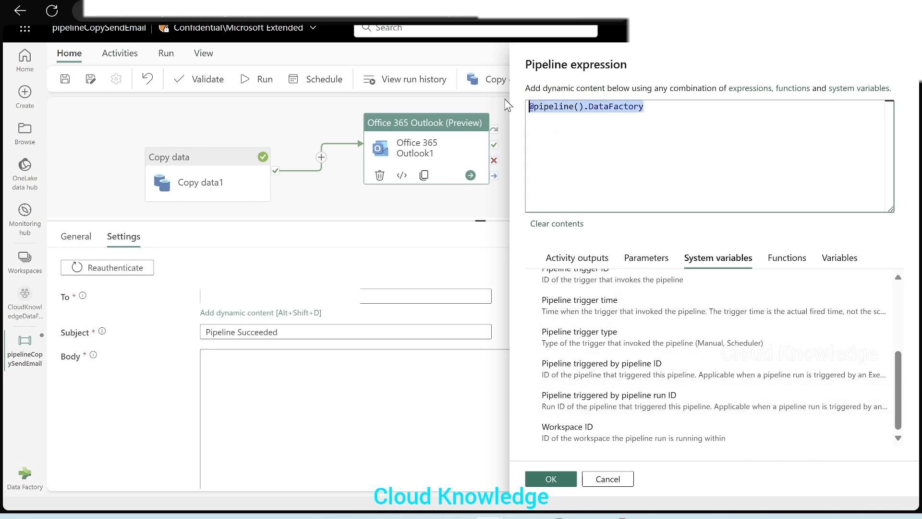
type("@concat")
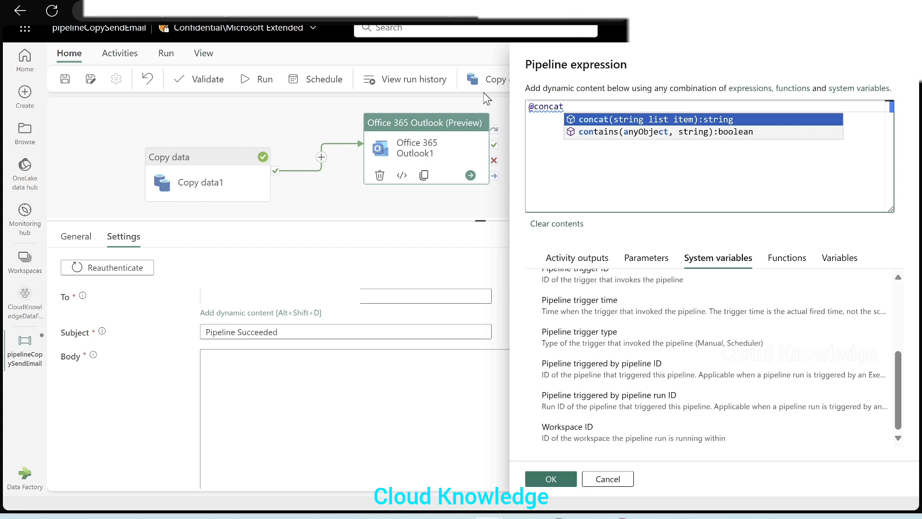
key("Return")
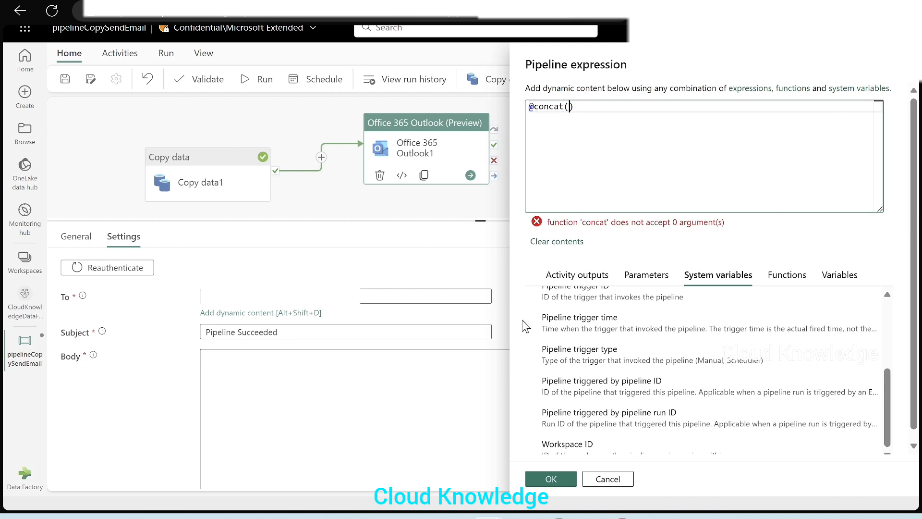
scroll(792, 367, "up", 5)
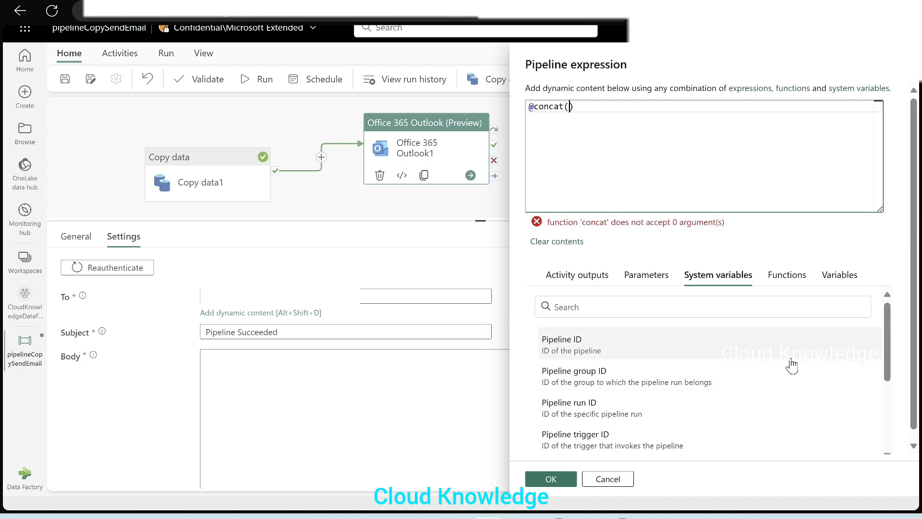
type("'Success")
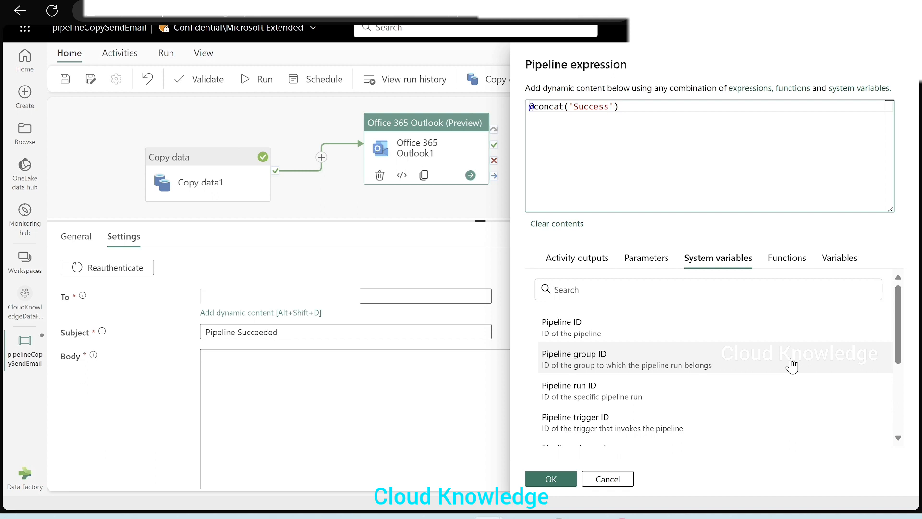
type("', '',")
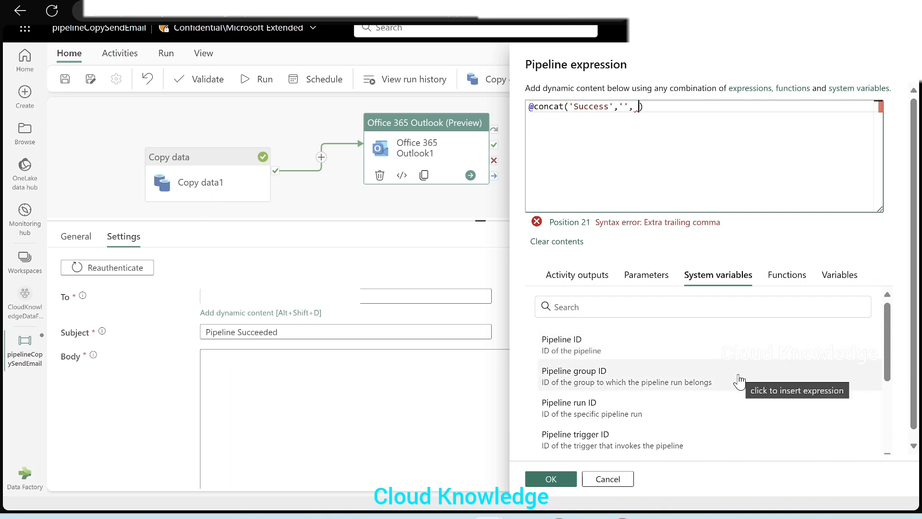
Step: Add the Pipeline run ID and Data Factory system variables to the Body's concat expression and confirm it
scroll(737, 379, "down", 2)
scroll(731, 401, "down", 2)
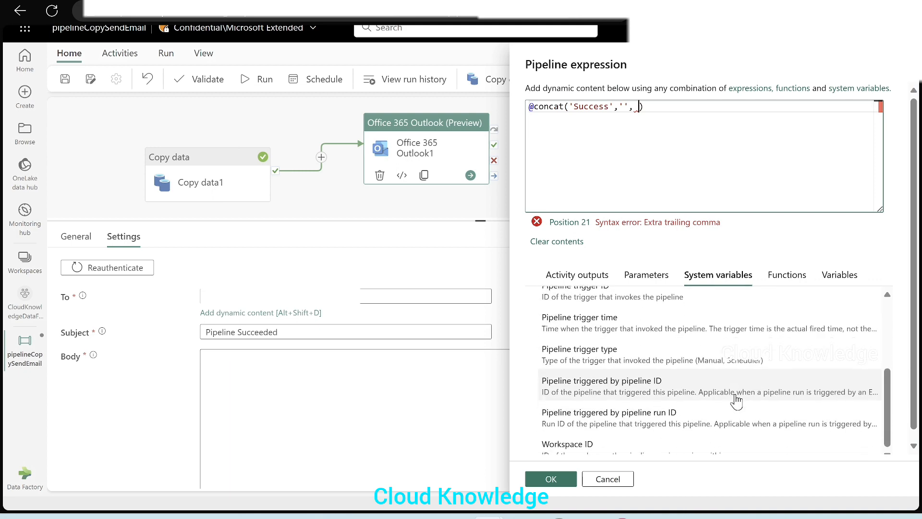
scroll(740, 407, "up", 5)
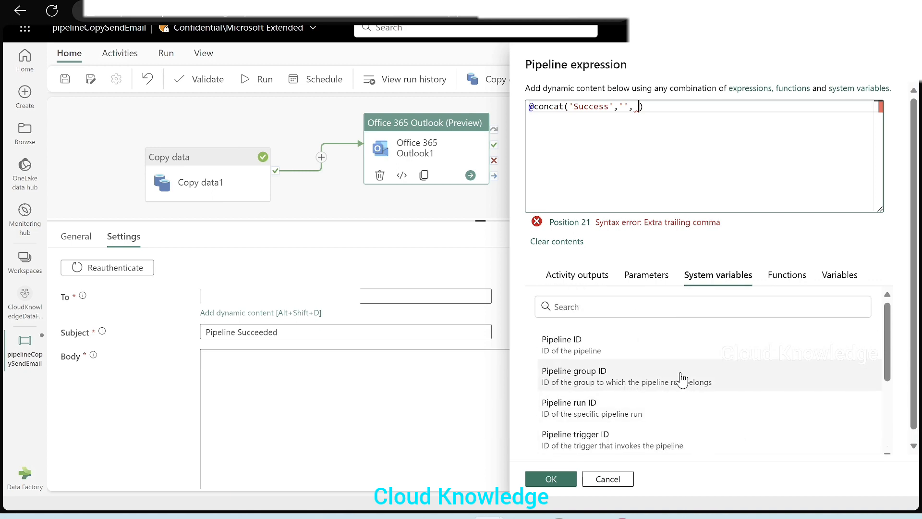
scroll(663, 376, "down", 1)
left_click(612, 381)
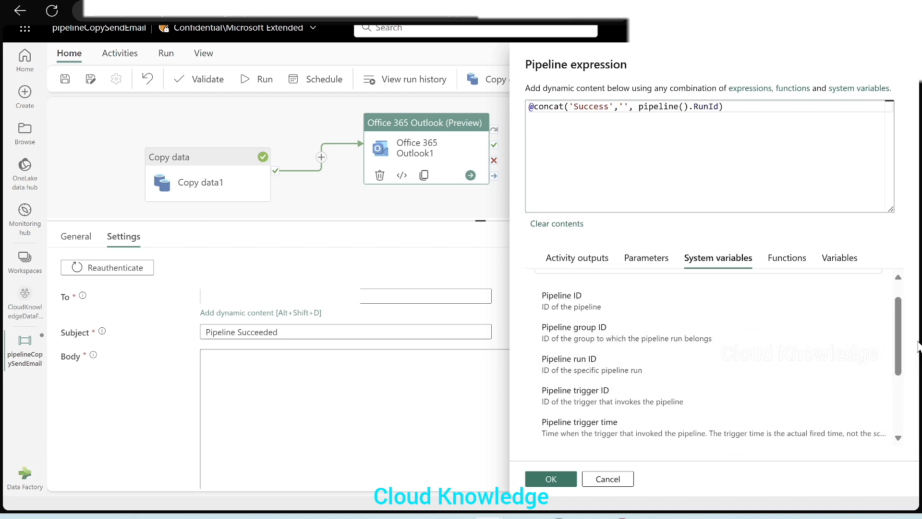
left_click(726, 107)
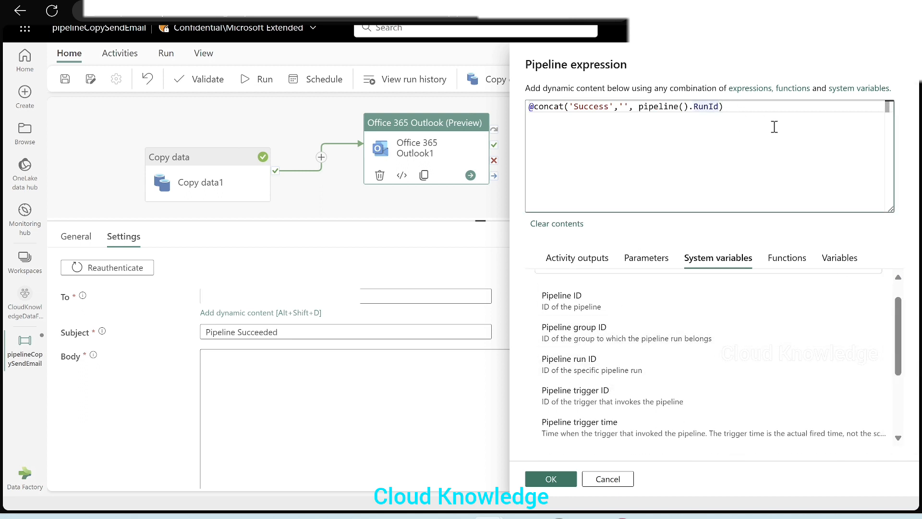
type(", '',")
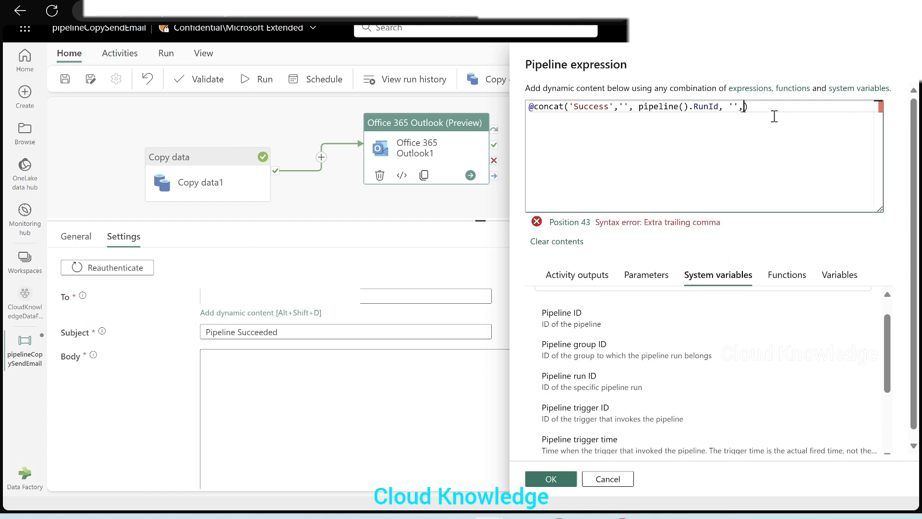
scroll(696, 393, "down", 3)
left_click(577, 446)
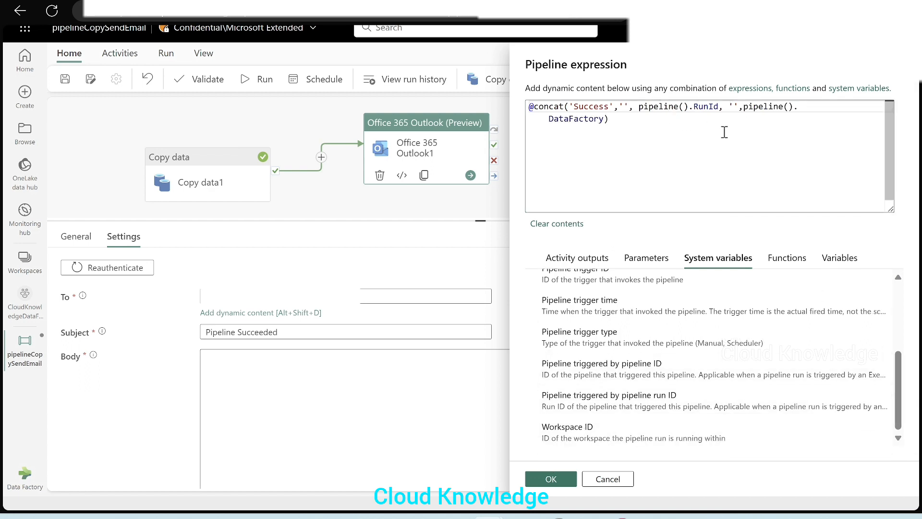
left_click(551, 478)
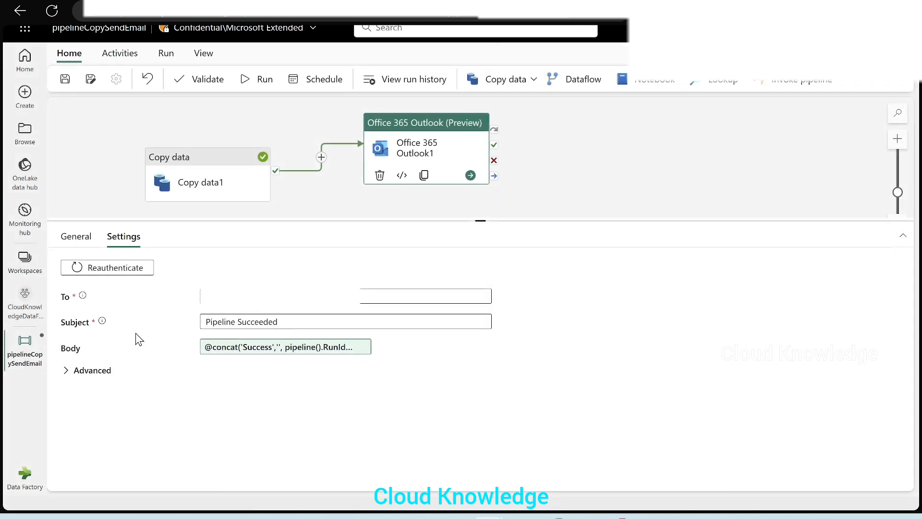
Step: Expand the Advanced email options to review From, CC, BCC, Sensitivity, Reply To and Importance
left_click(66, 371)
scroll(309, 377, "down", 2)
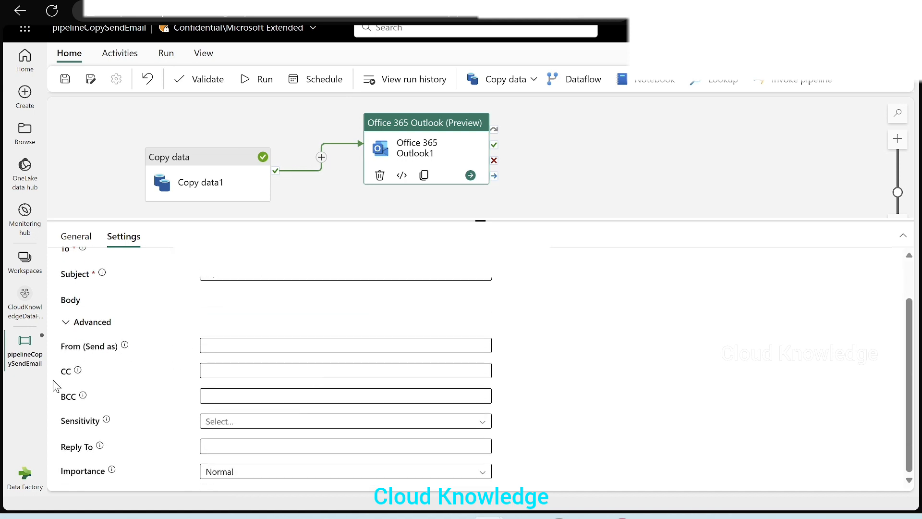
mouse_move(85, 394)
left_click(66, 323)
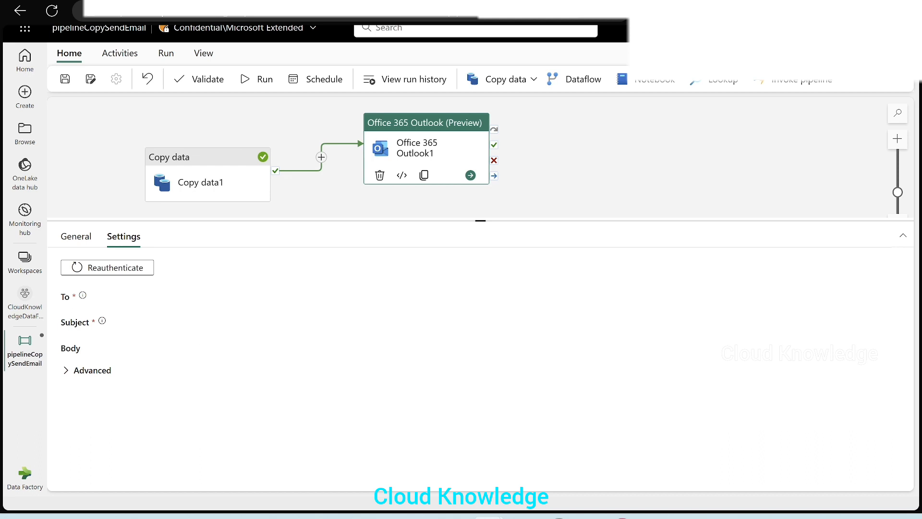
Step: Validate the pipeline
left_click_drag(351, 220, 372, 240)
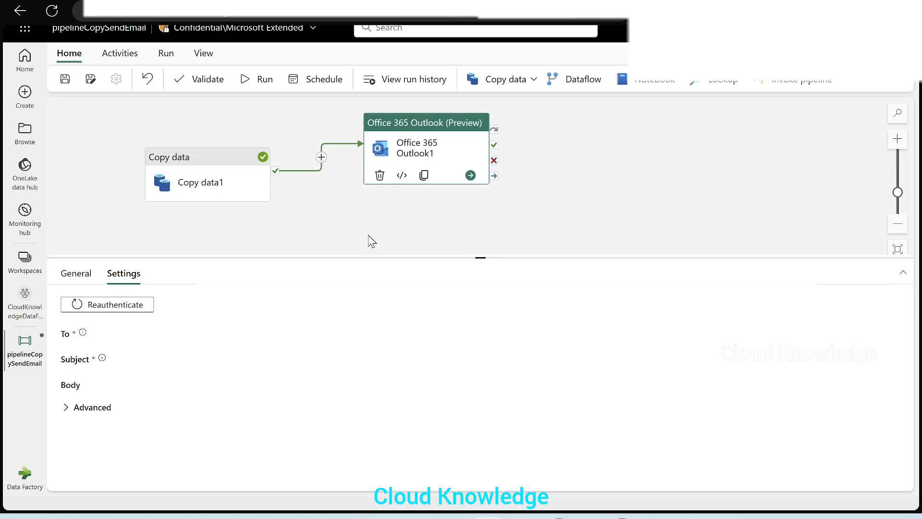
left_click(209, 80)
left_click(756, 477)
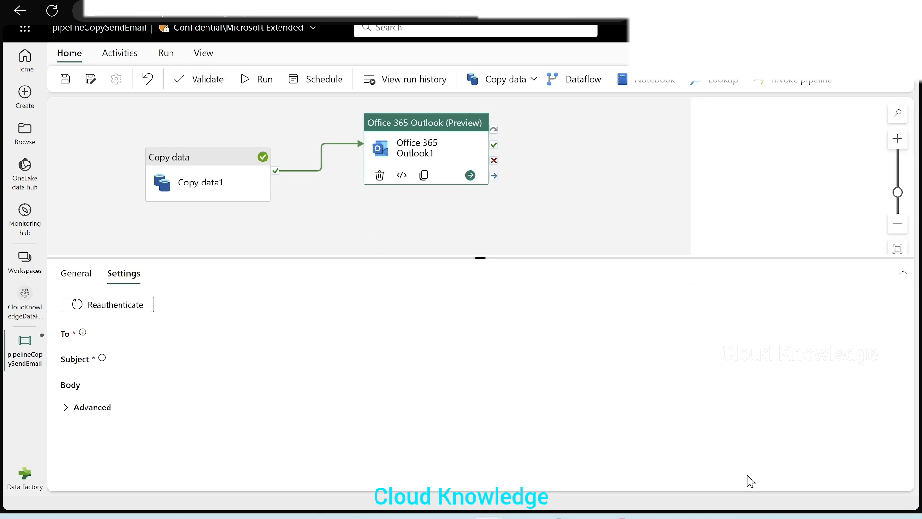
Step: Save and run the pipeline and refresh the run output to follow the activity statuses
left_click(259, 79)
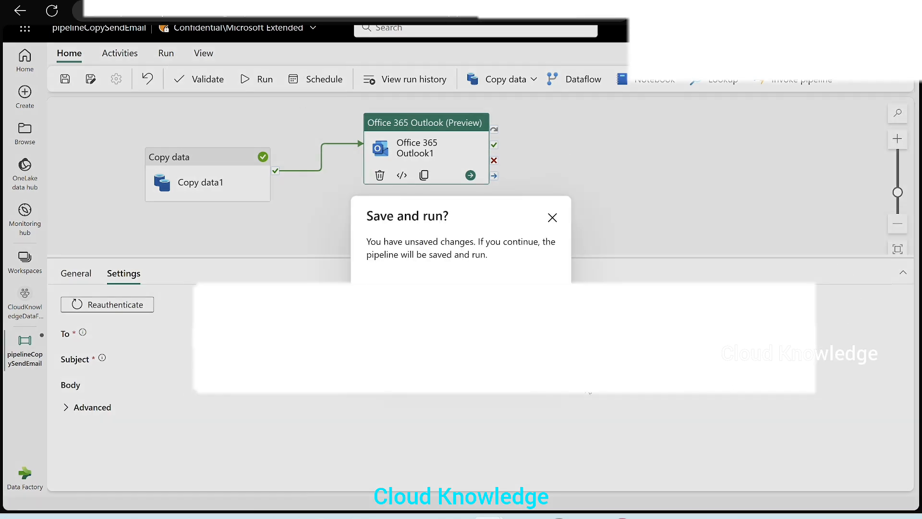
key("Return")
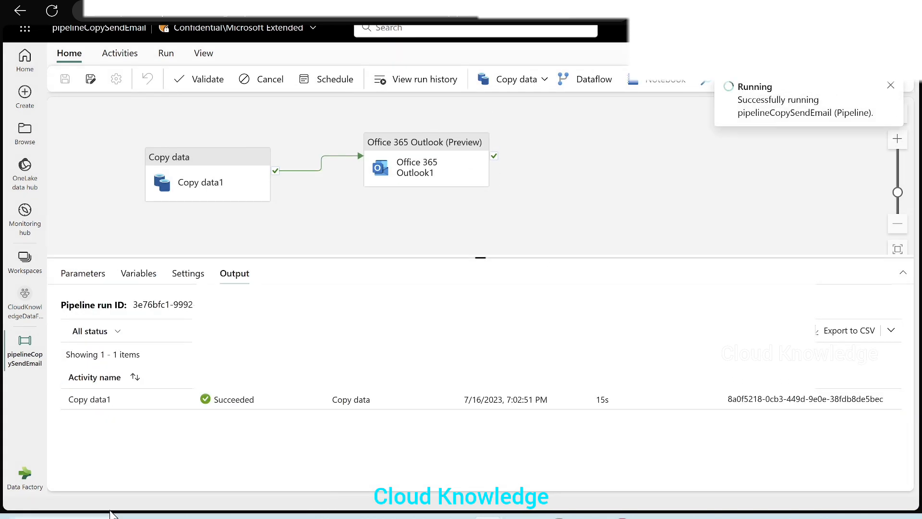
left_click(337, 304)
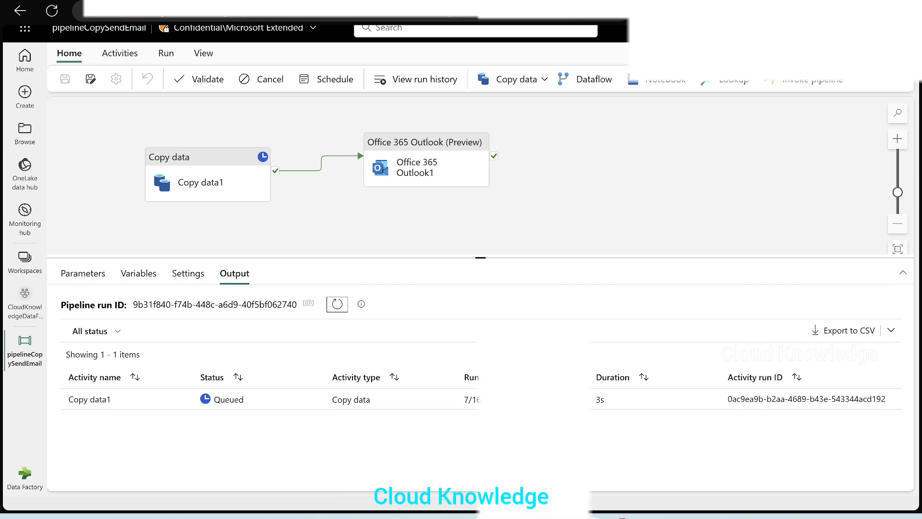
left_click(624, 517)
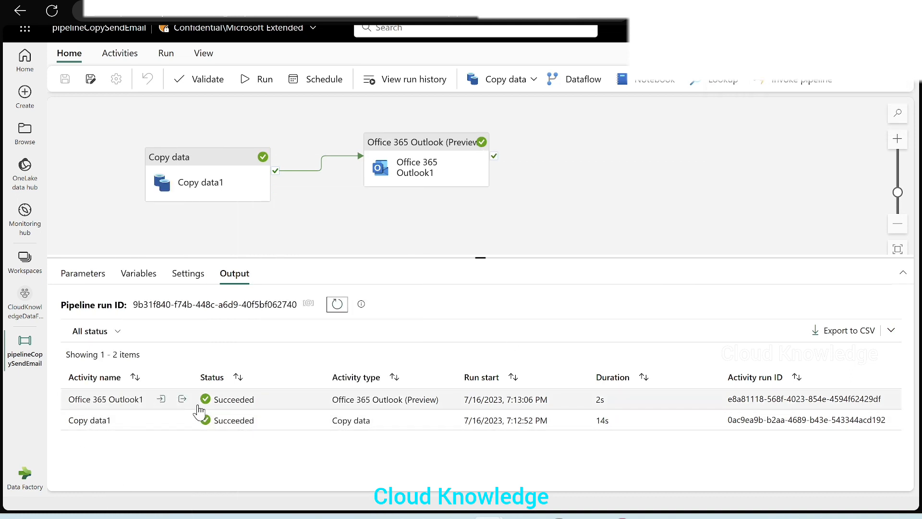
Step: Inspect the run input and output of the Office 365 Outlook1 activity
left_click(162, 400)
left_click(329, 217)
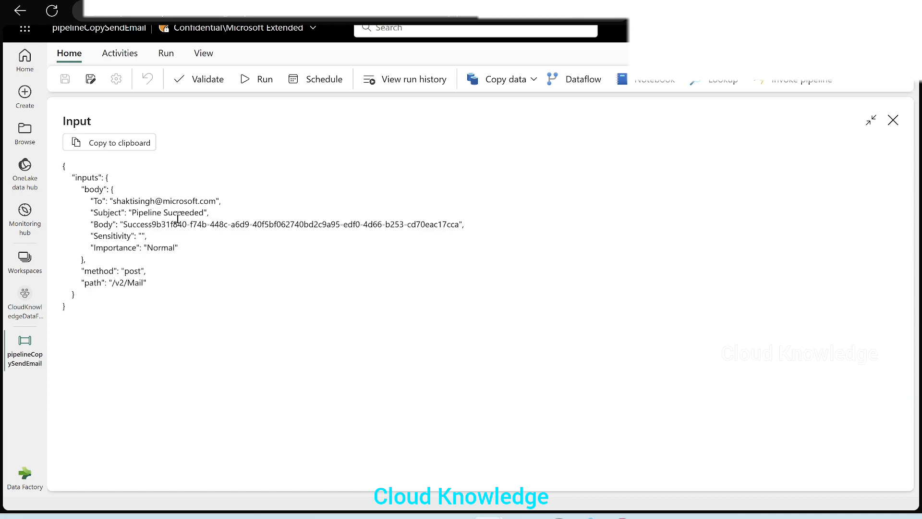
left_click(893, 120)
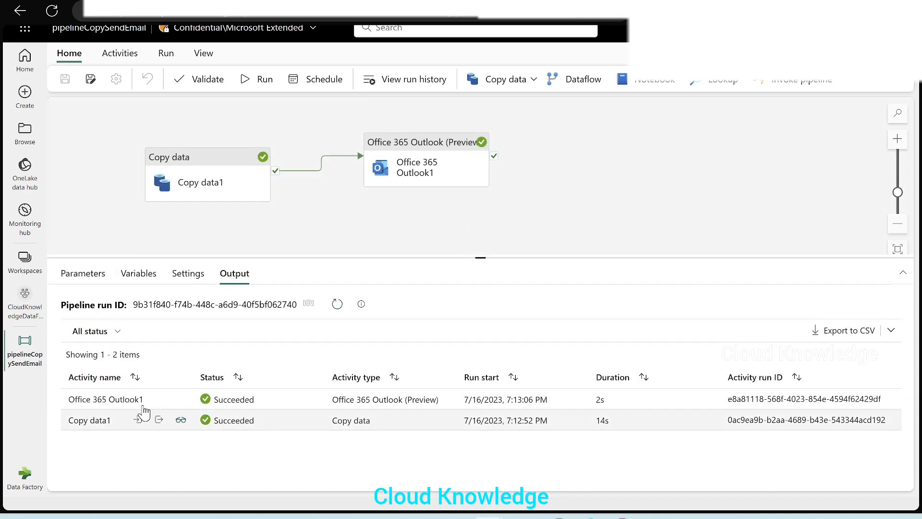
left_click(183, 399)
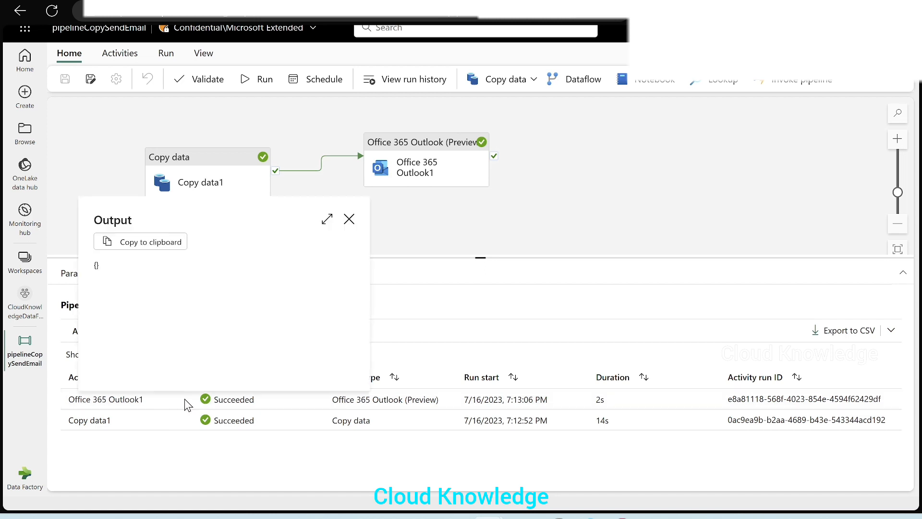
left_click(349, 219)
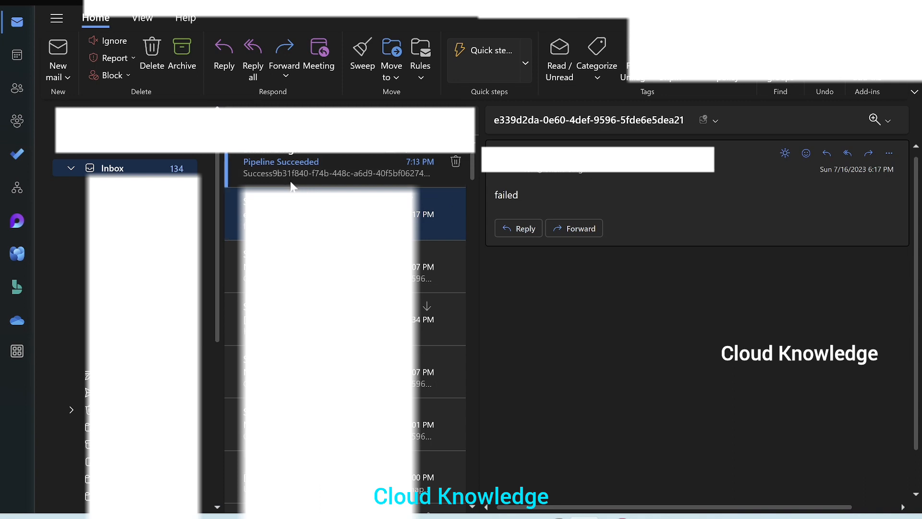
Step: Open the Pipeline Succeeded email in Outlook to check its body, then return to the pipeline
left_click(287, 163)
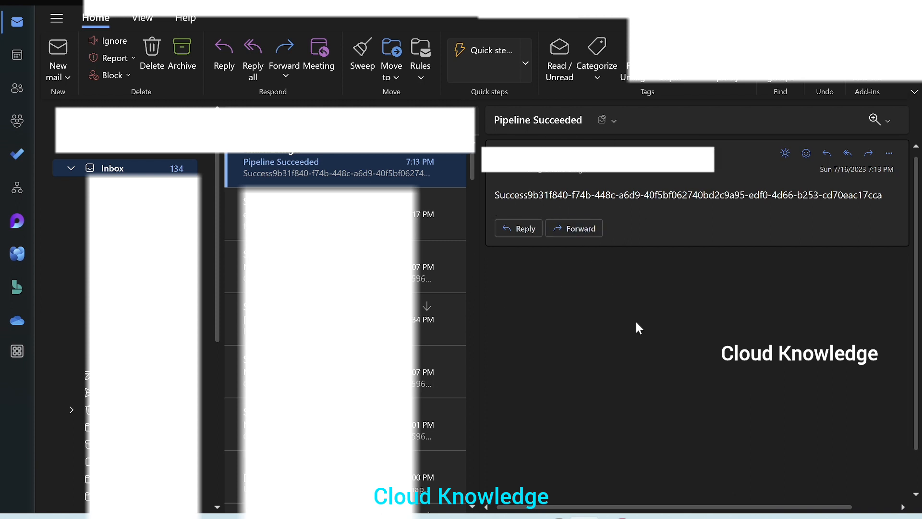
key("alt+Tab")
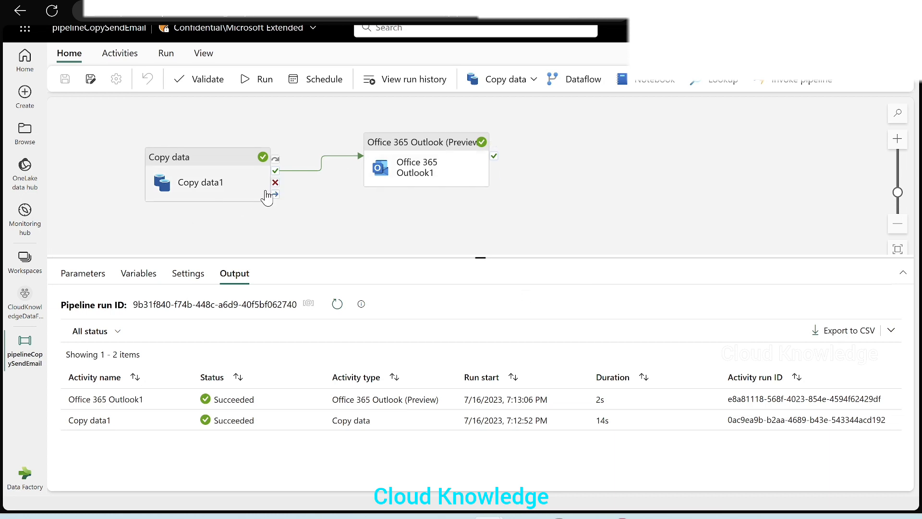
Step: Duplicate the Office 365 Outlook1 activity on the pipeline canvas
mouse_move(278, 174)
left_click(276, 184)
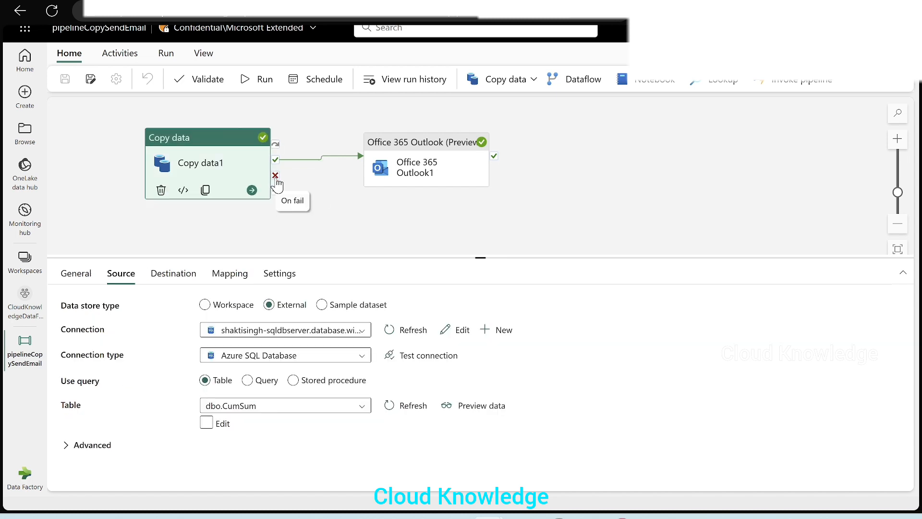
right_click(406, 161)
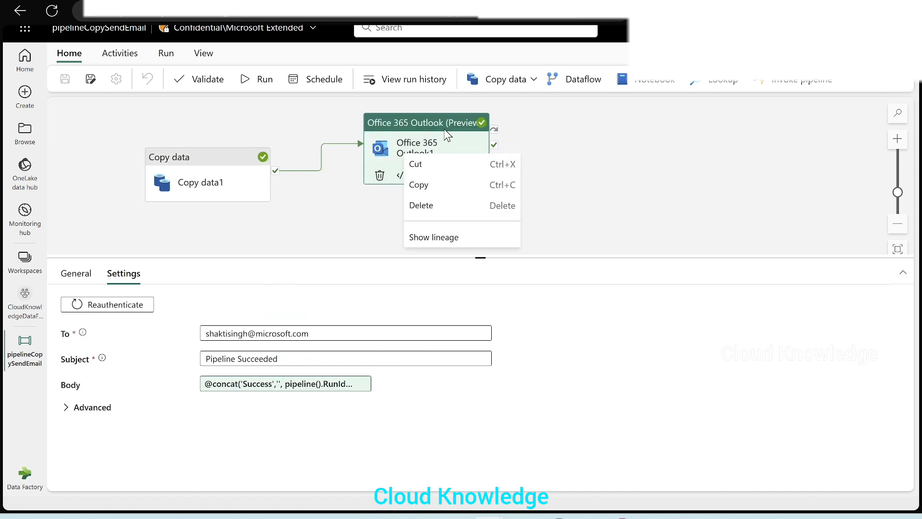
left_click(430, 191)
right_click(304, 221)
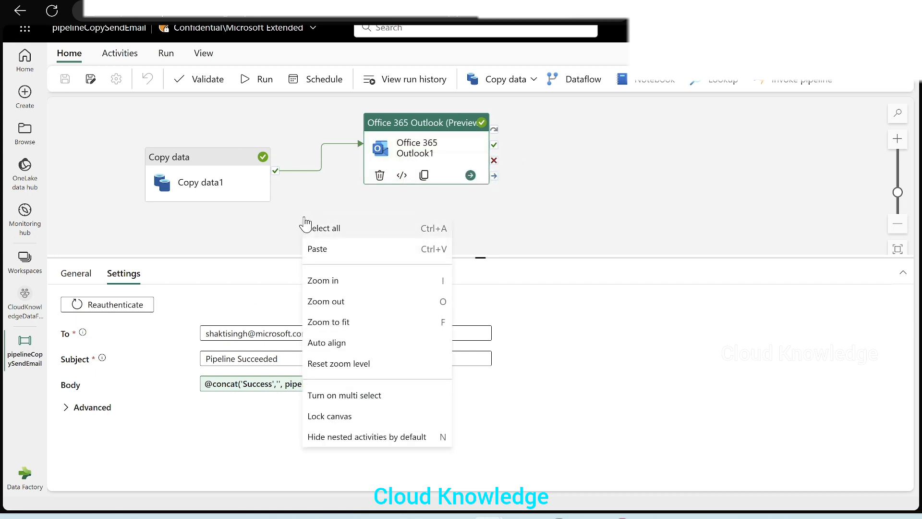
left_click(390, 249)
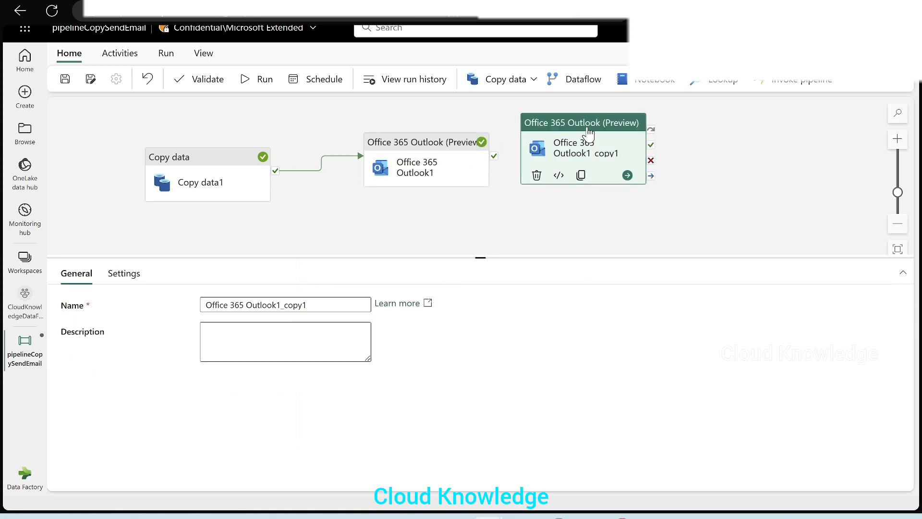
Step: Connect Copy data's On failure output to the copied Outlook activity and place it to the right of the success email
left_click(743, 148)
left_click_drag(613, 145, 387, 214)
left_click_drag(431, 260, 430, 310)
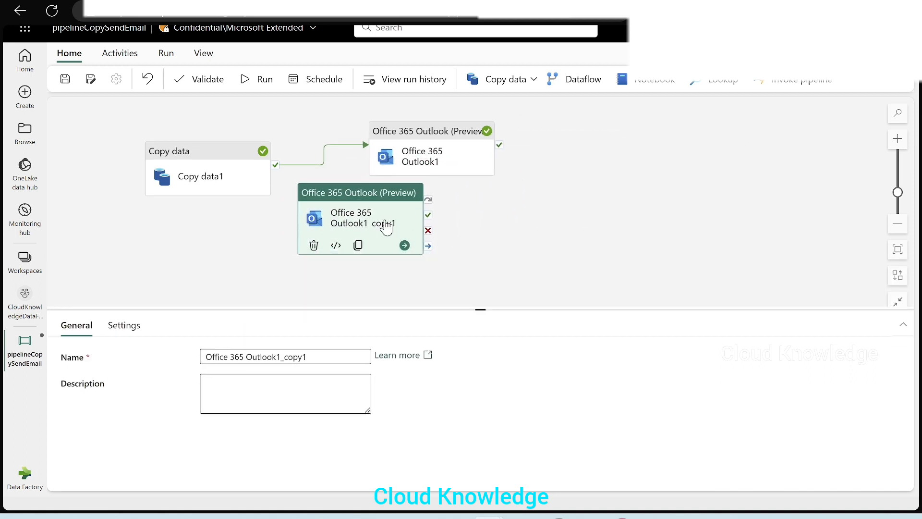
left_click_drag(365, 194, 425, 211)
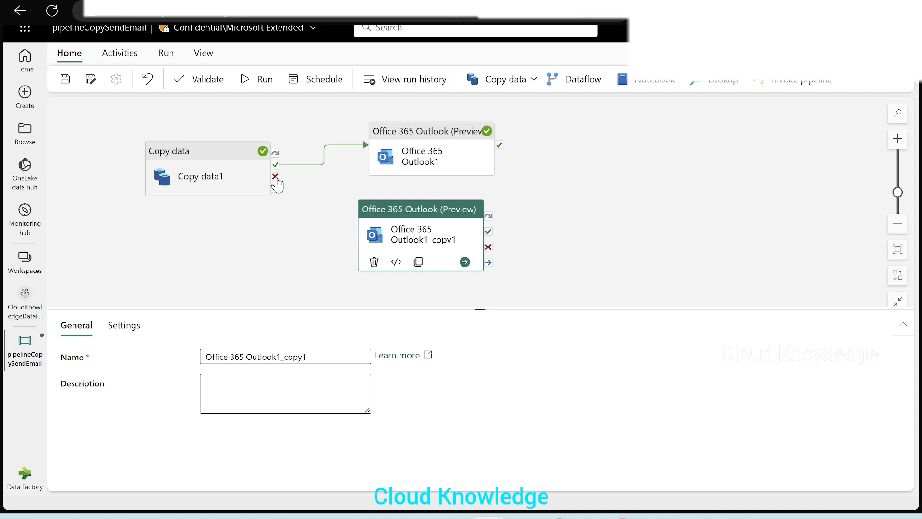
left_click_drag(276, 181, 381, 239)
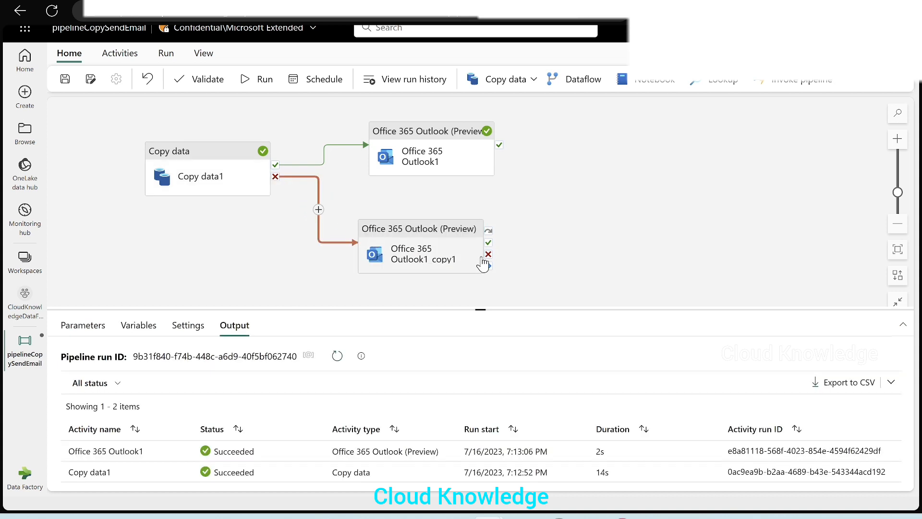
left_click_drag(439, 229, 630, 173)
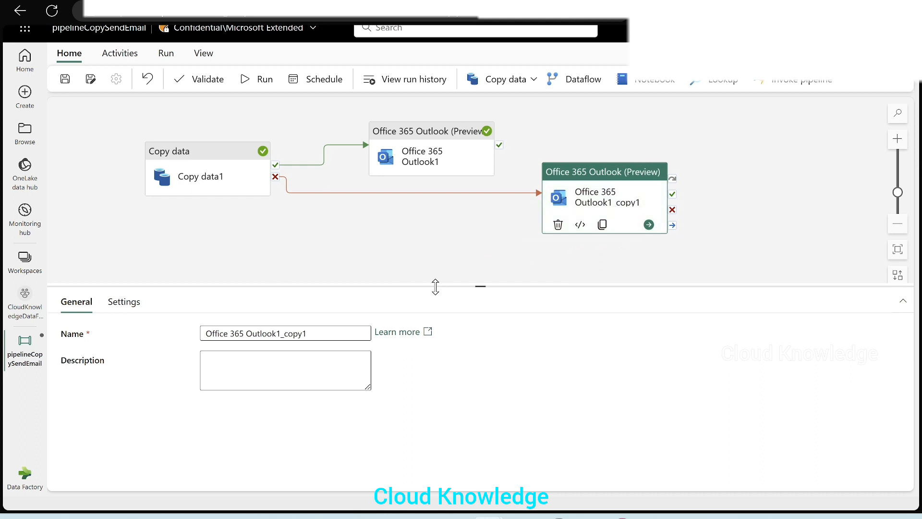
left_click_drag(435, 287, 435, 256)
Step: Set the copied Outlook activity's Subject to Pipeline Failed
left_click(124, 272)
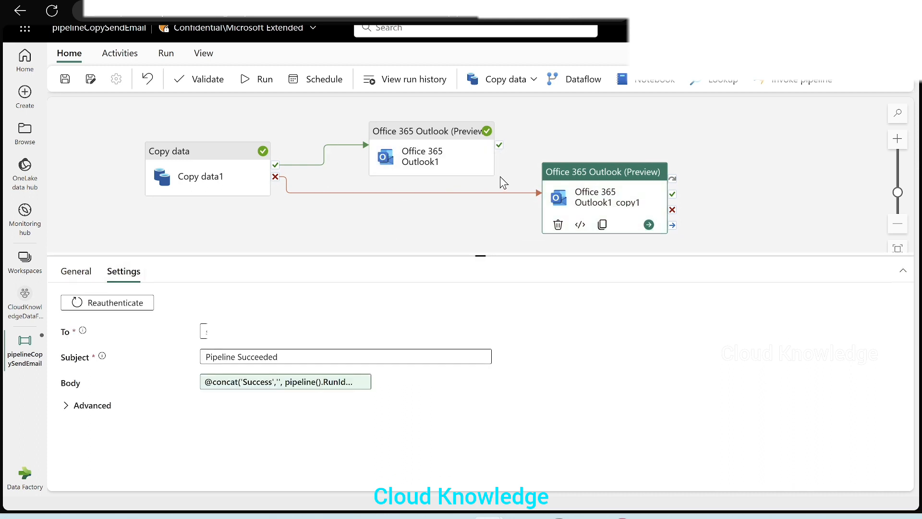
left_click(320, 354)
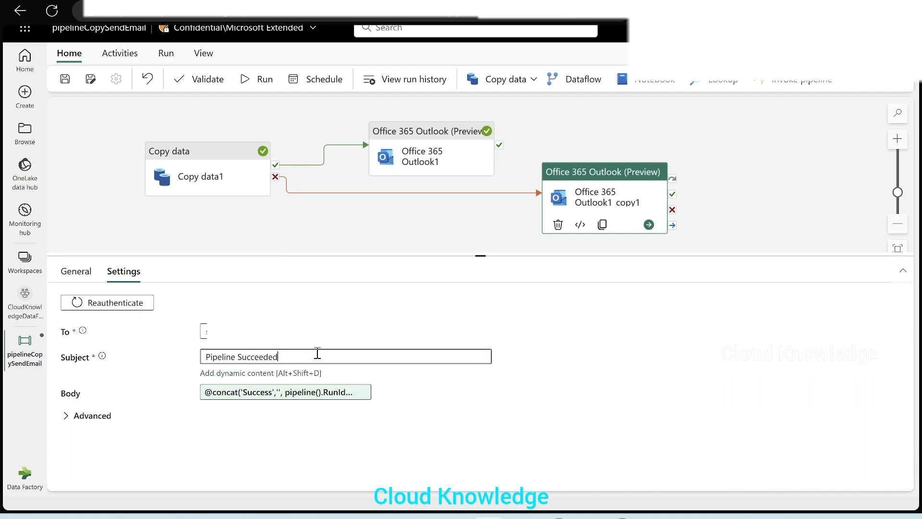
key("BackSpace")
key("BackSpace")
key("BackSpace")
key("BackSpace")
key("BackSpace")
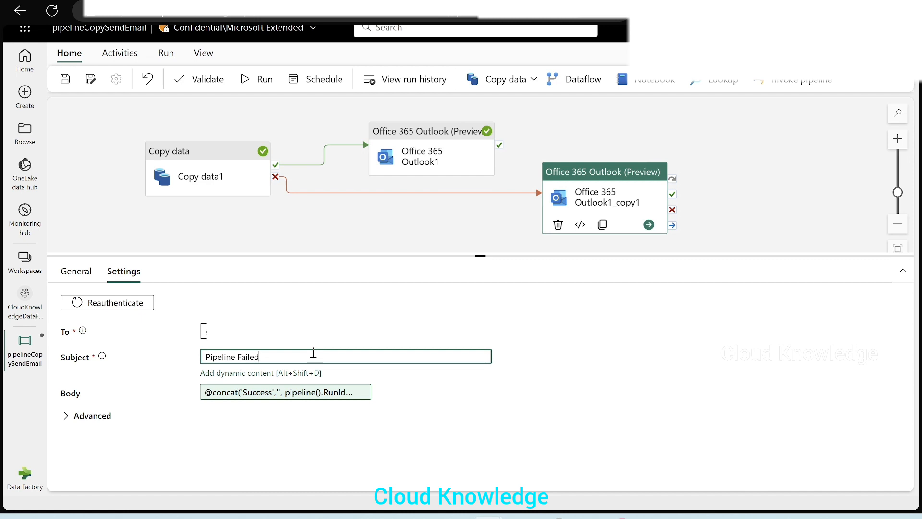
left_click(240, 393)
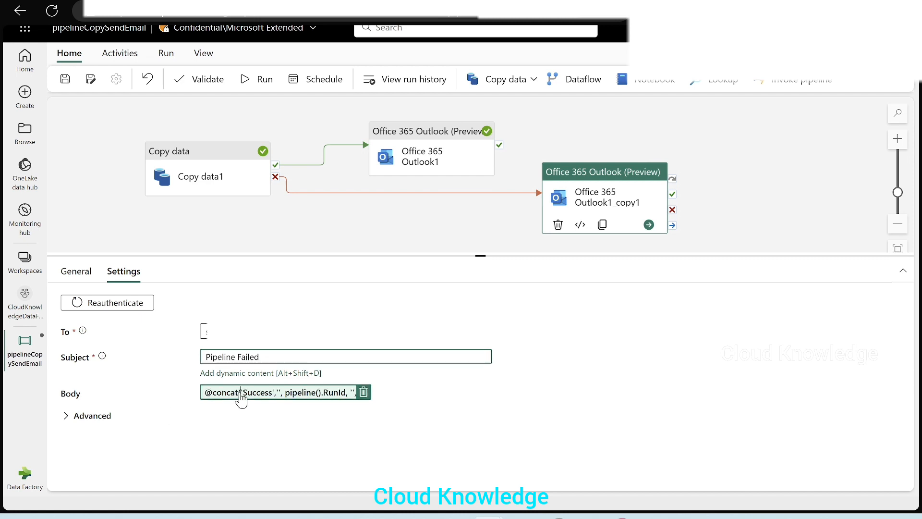
double_click(586, 106)
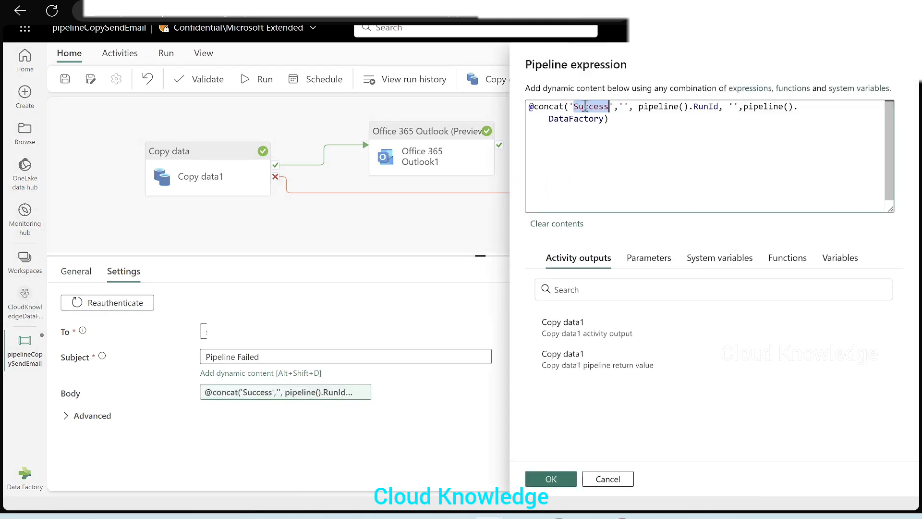
type("Failed")
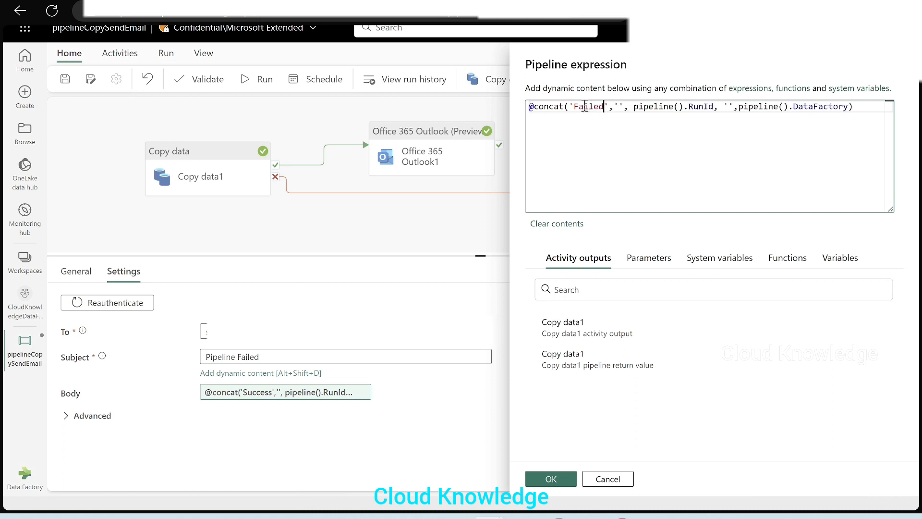
left_click(619, 106)
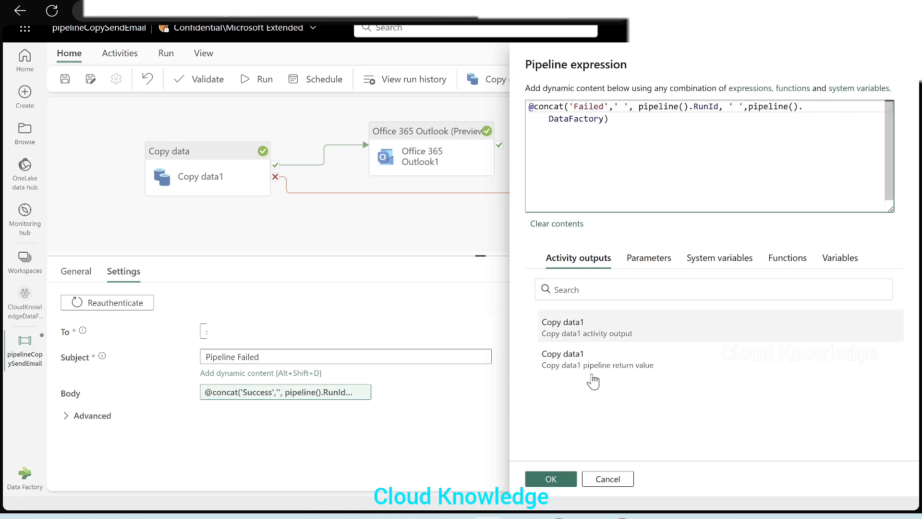
left_click(552, 479)
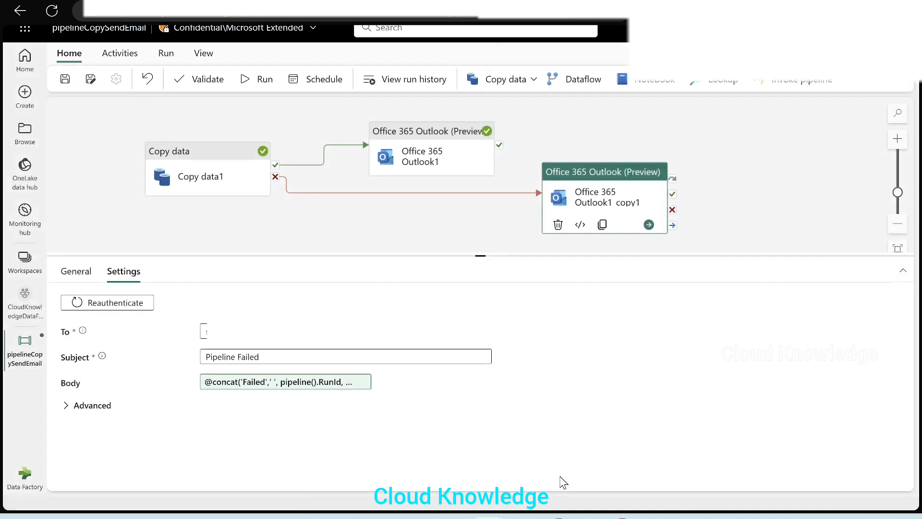
Step: Make the Copy data source table editable and change its name to CumSu to force a failure
left_click(184, 190)
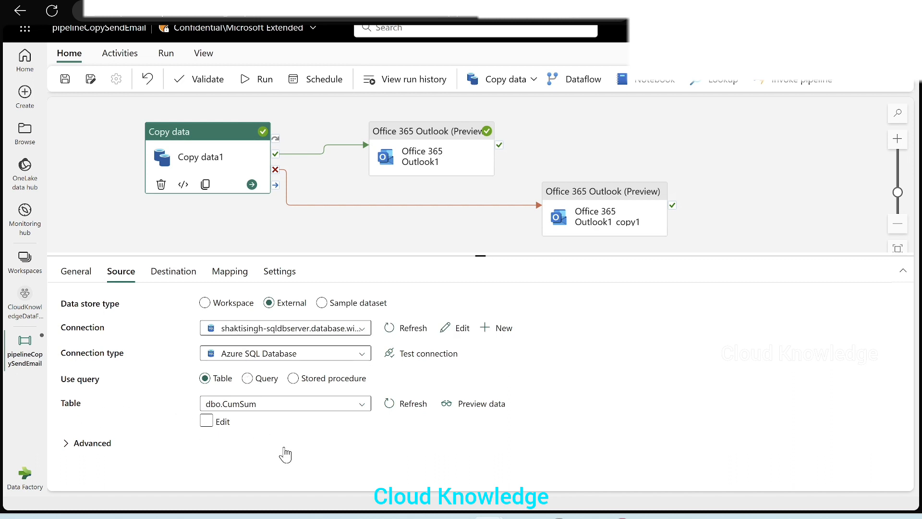
left_click(204, 426)
left_click(206, 423)
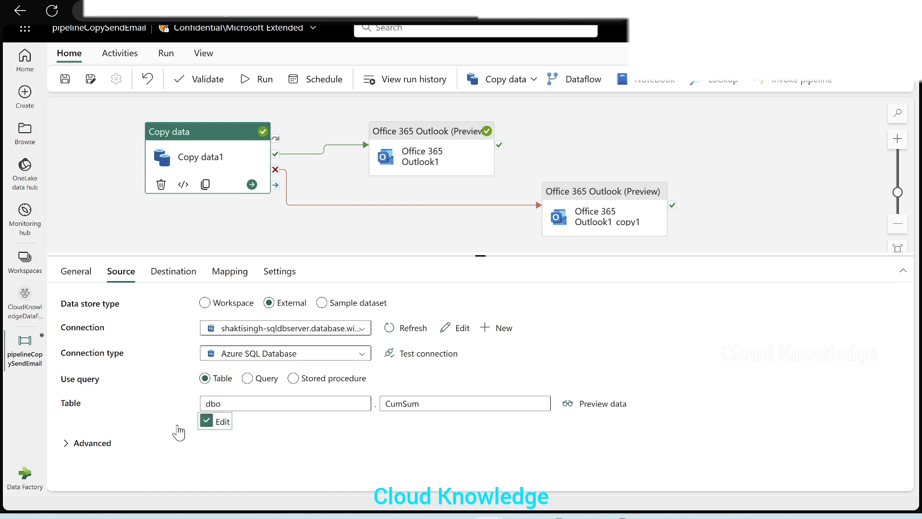
left_click(438, 407)
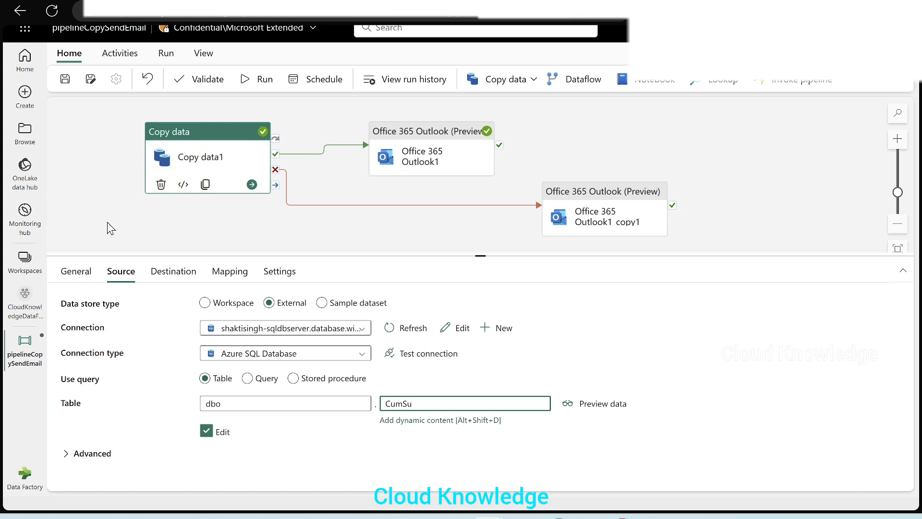
Step: Save and run the pipeline and refresh the run output
left_click(262, 79)
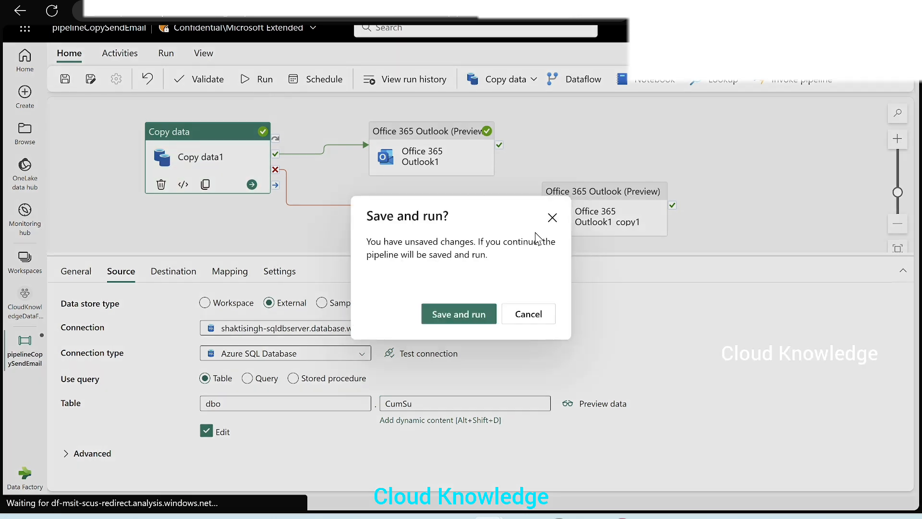
left_click(459, 315)
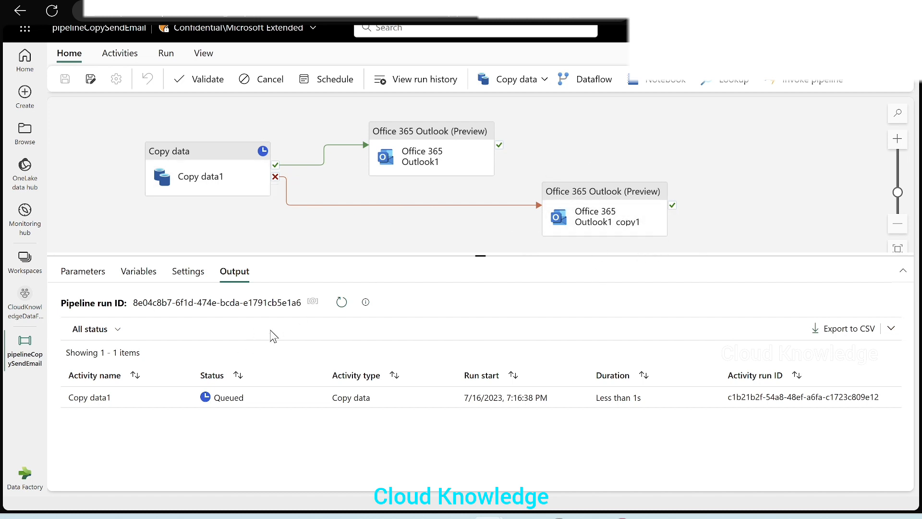
left_click(343, 307)
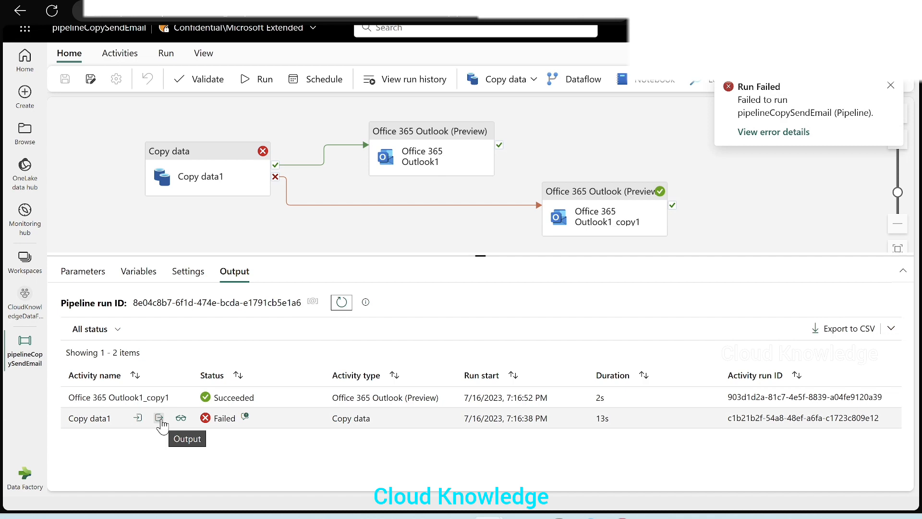
Step: Review the error details of the failed Copy data1 activity
left_click(245, 416)
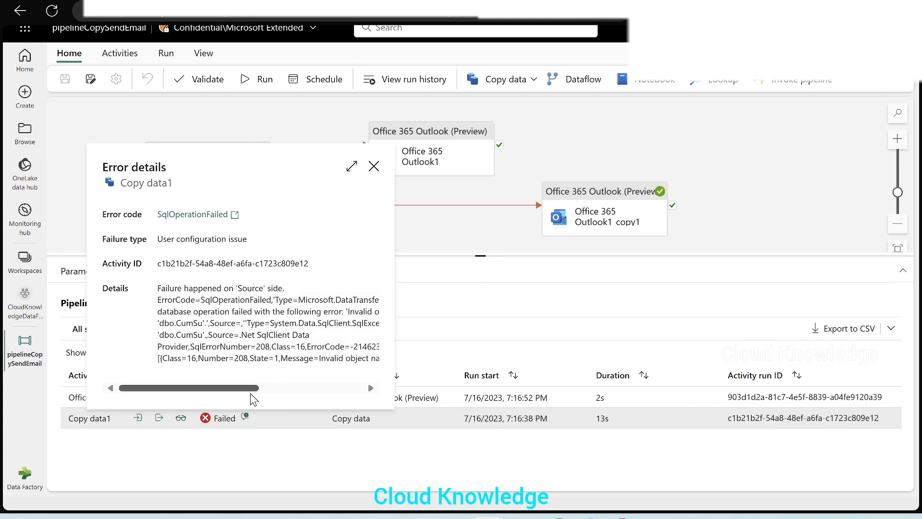
left_click_drag(251, 394, 148, 402)
left_click(312, 353)
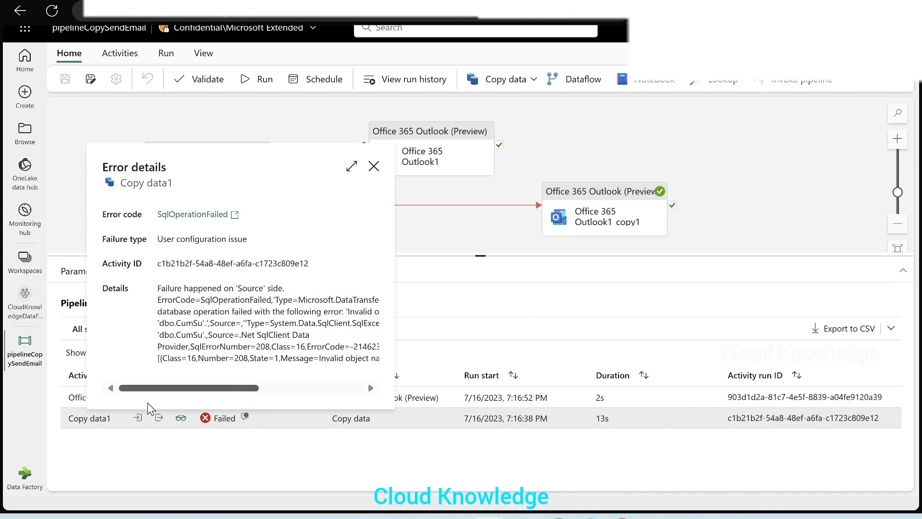
left_click(375, 166)
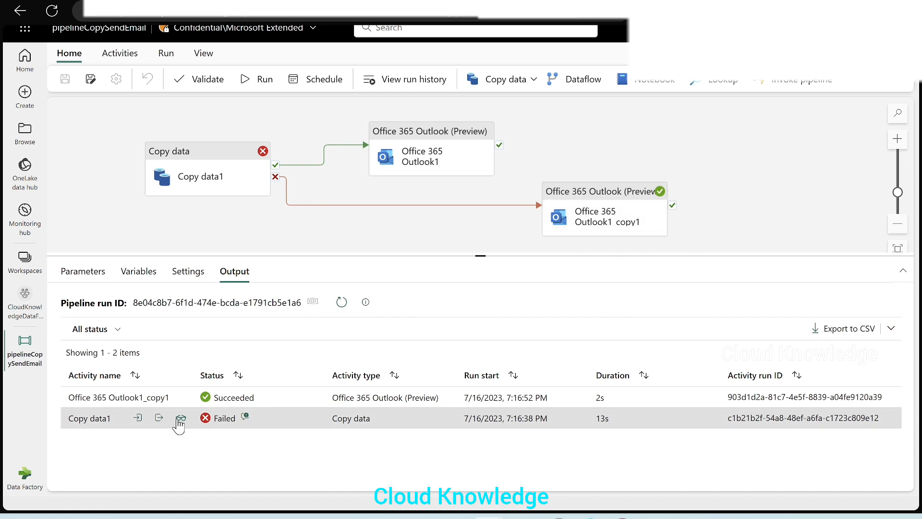
Step: Inspect the run input and output of the failure email activity
left_click(162, 398)
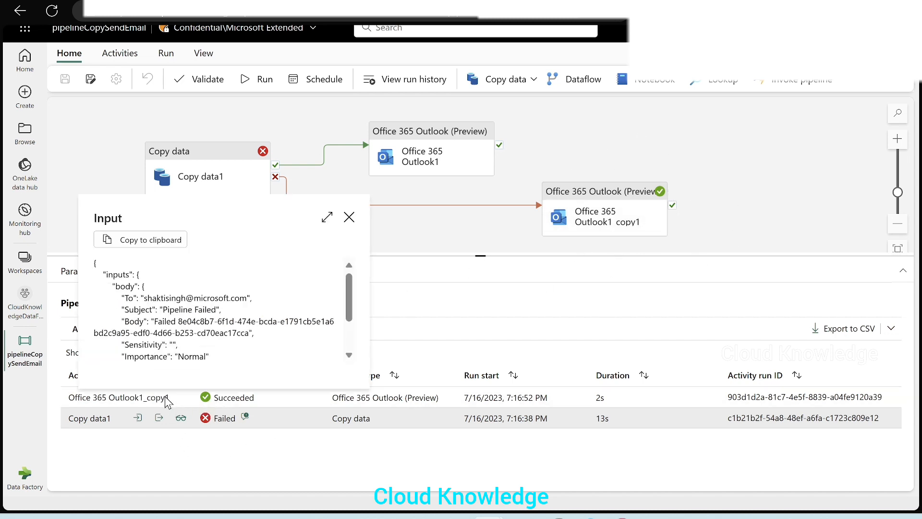
scroll(241, 363, "down", 2)
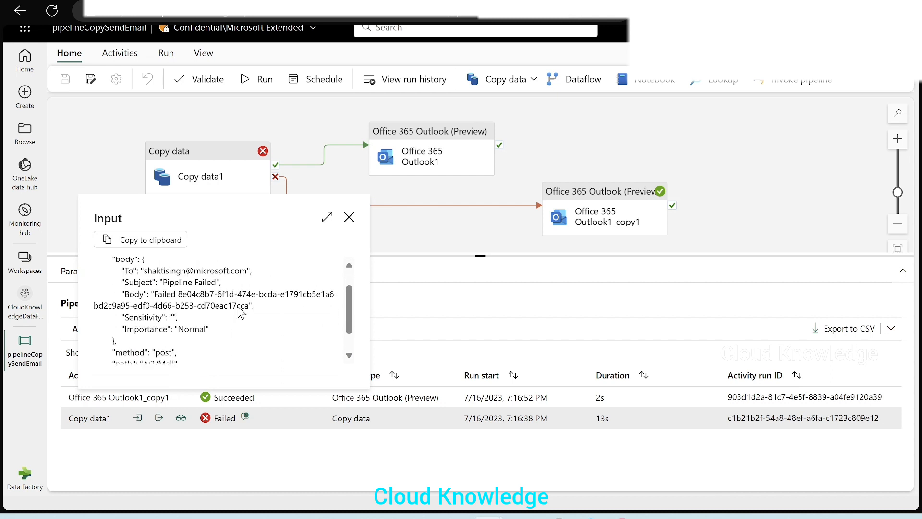
scroll(244, 317, "up", 2)
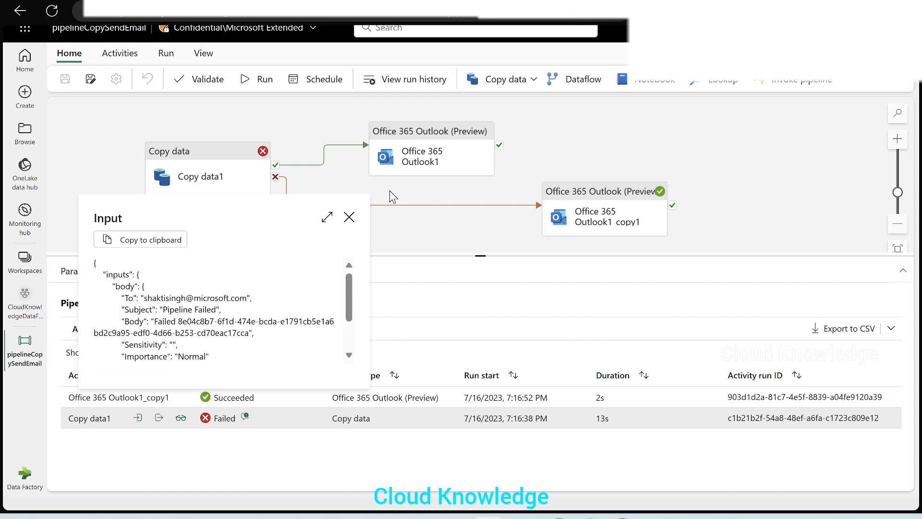
left_click(349, 218)
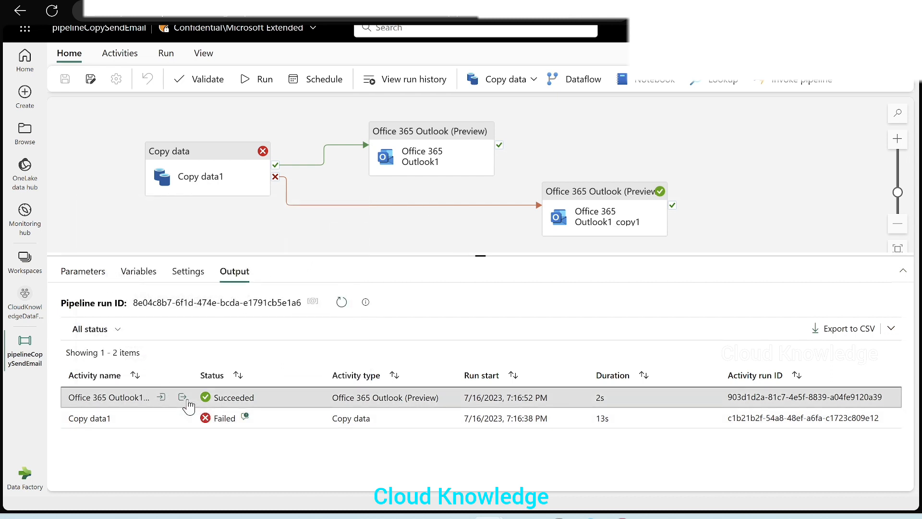
left_click(183, 398)
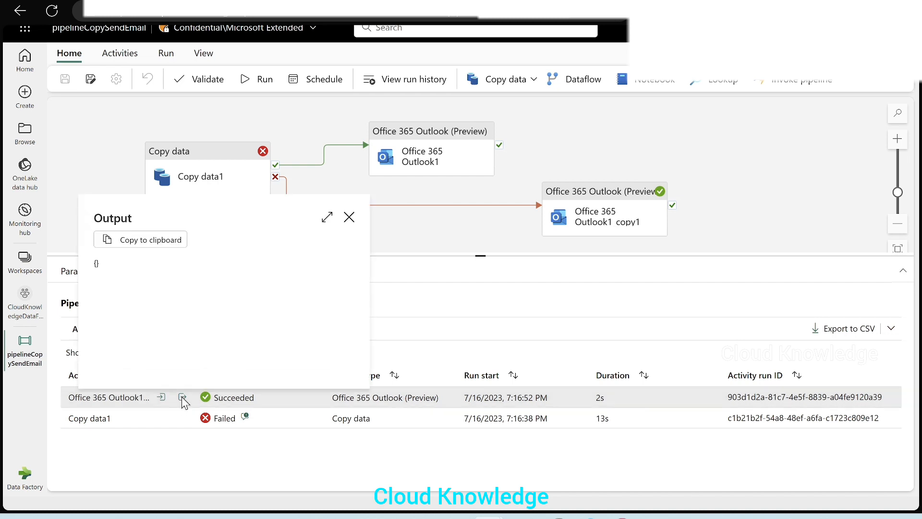
left_click(349, 217)
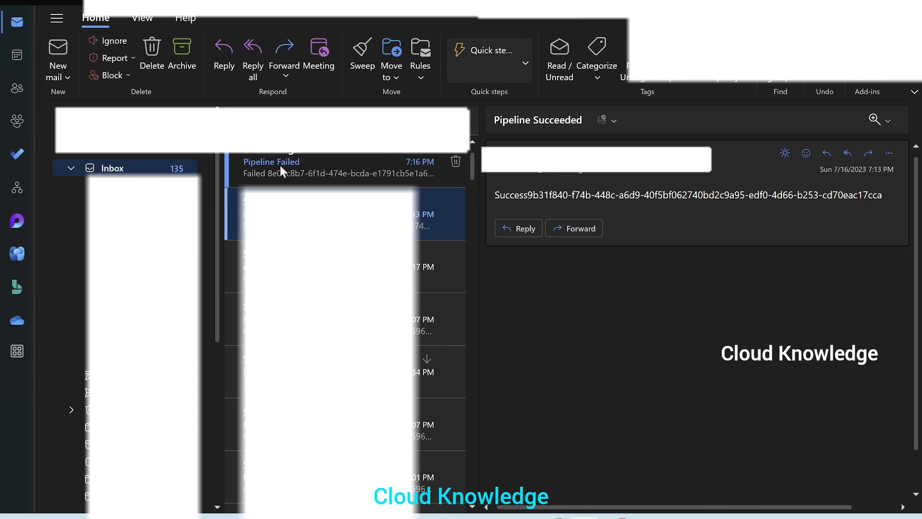
Step: Open the Pipeline Failed email in Outlook to check its body, then return to the pipeline
left_click(281, 165)
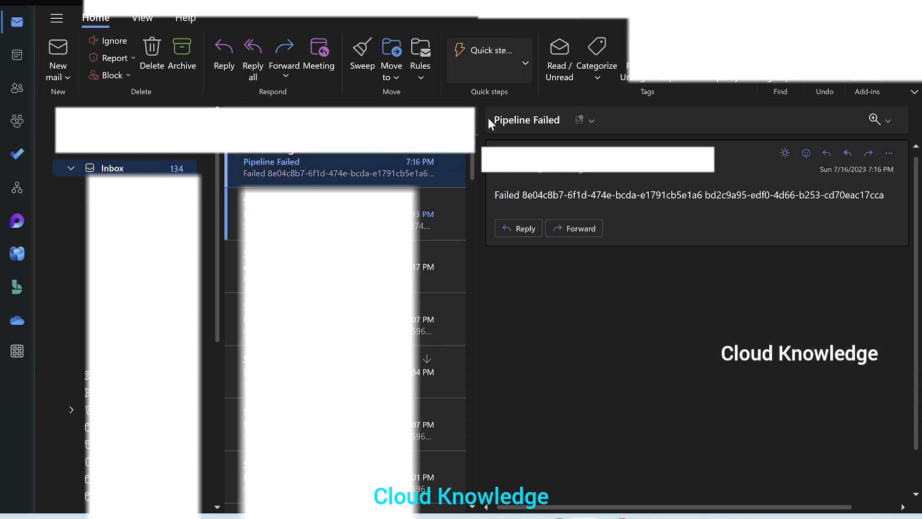
double_click(504, 197)
left_click(634, 201)
key("alt+Tab")
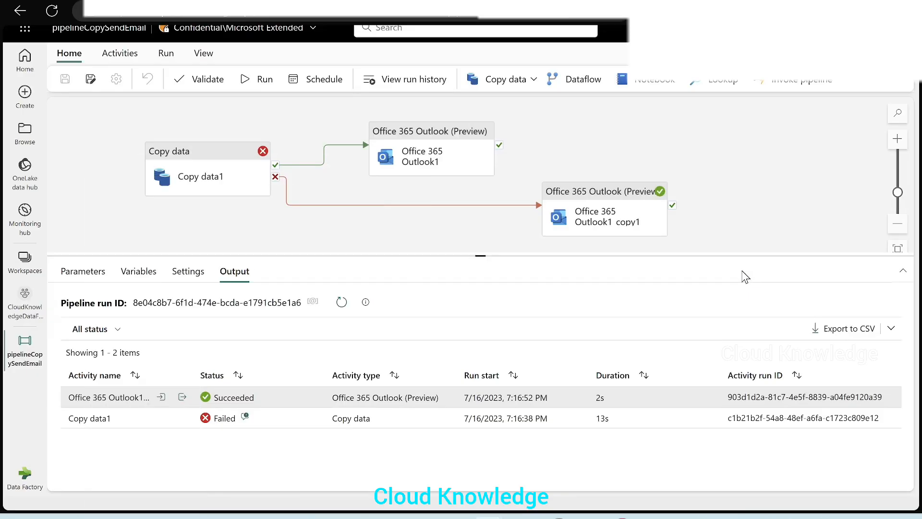